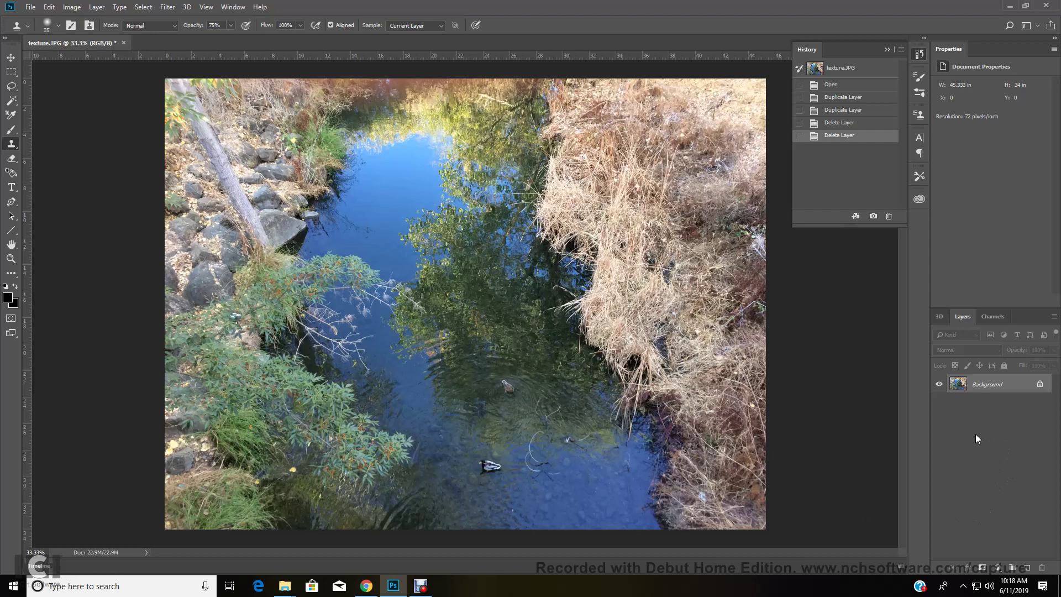
Duplicate the Background layer as a new layer named 'working image'.
{"action": "right_click", "coordinate": [974, 387]}
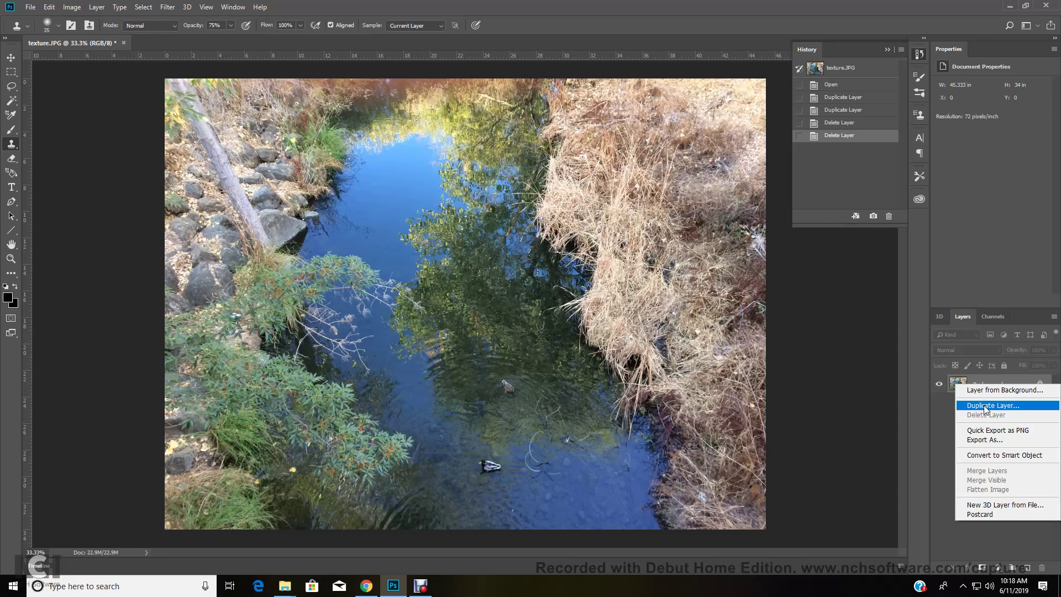
{"action": "left_click", "coordinate": [987, 407]}
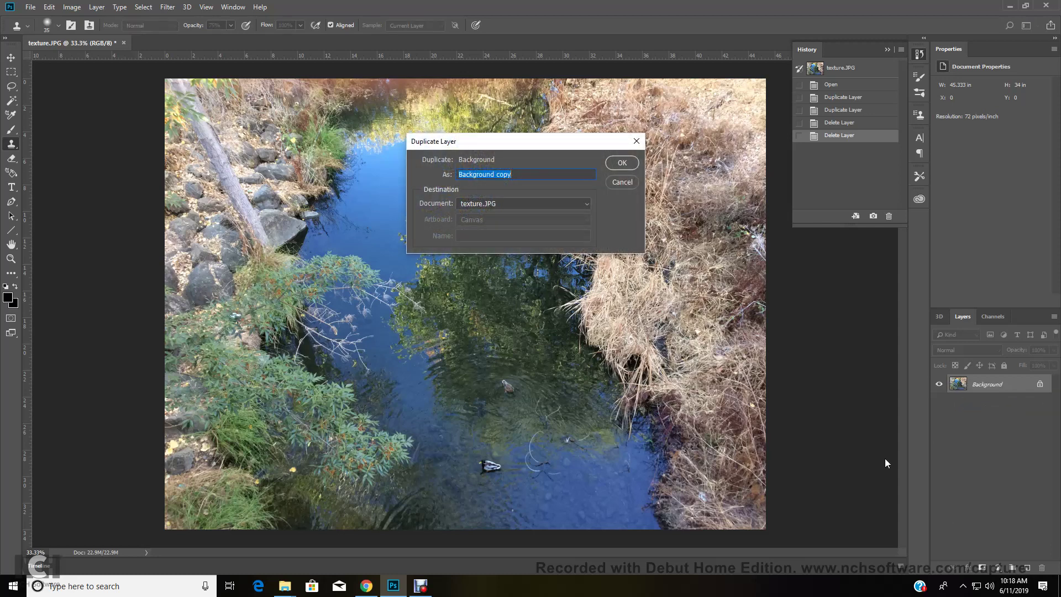
{"action": "type", "text": "working image"}
{"action": "left_click", "coordinate": [616, 162]}
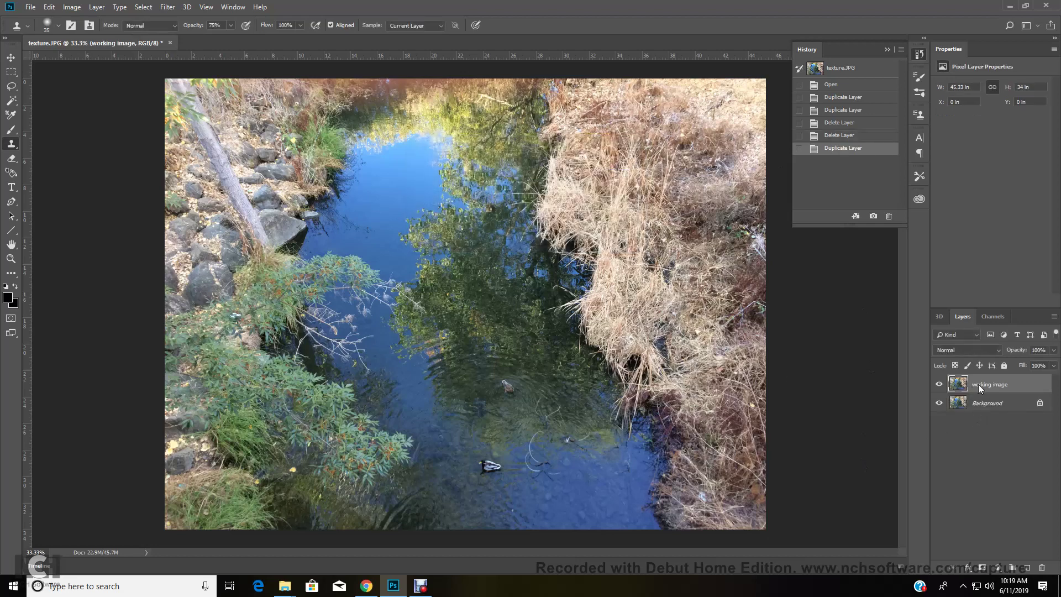
Duplicate the 'working image' layer as a new layer named 'curves'.
{"action": "right_click", "coordinate": [978, 384]}
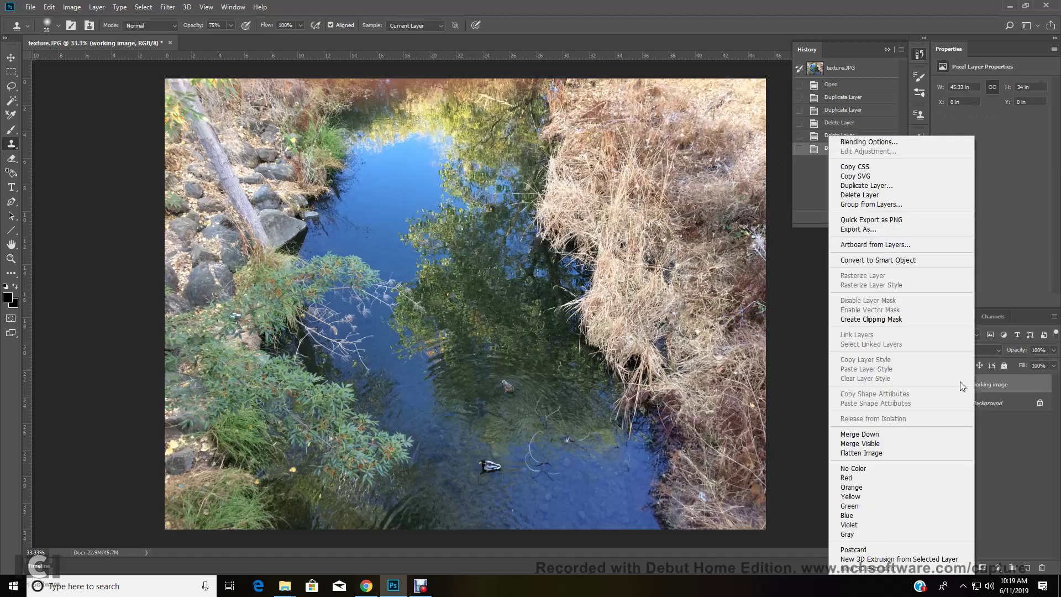
{"action": "left_click", "coordinate": [867, 185]}
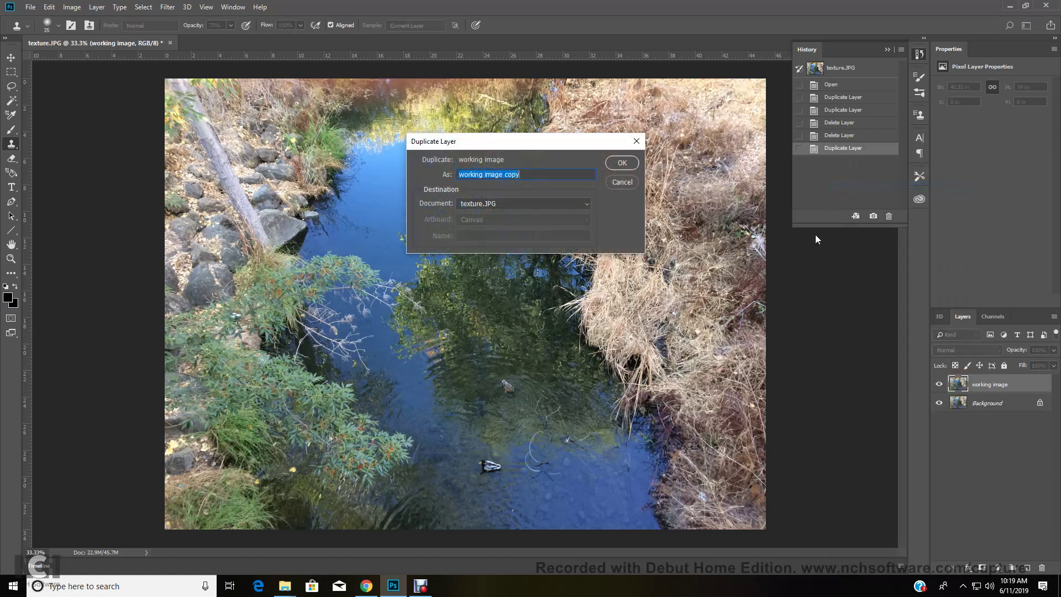
{"action": "type", "text": "curves"}
{"action": "left_click", "coordinate": [622, 163]}
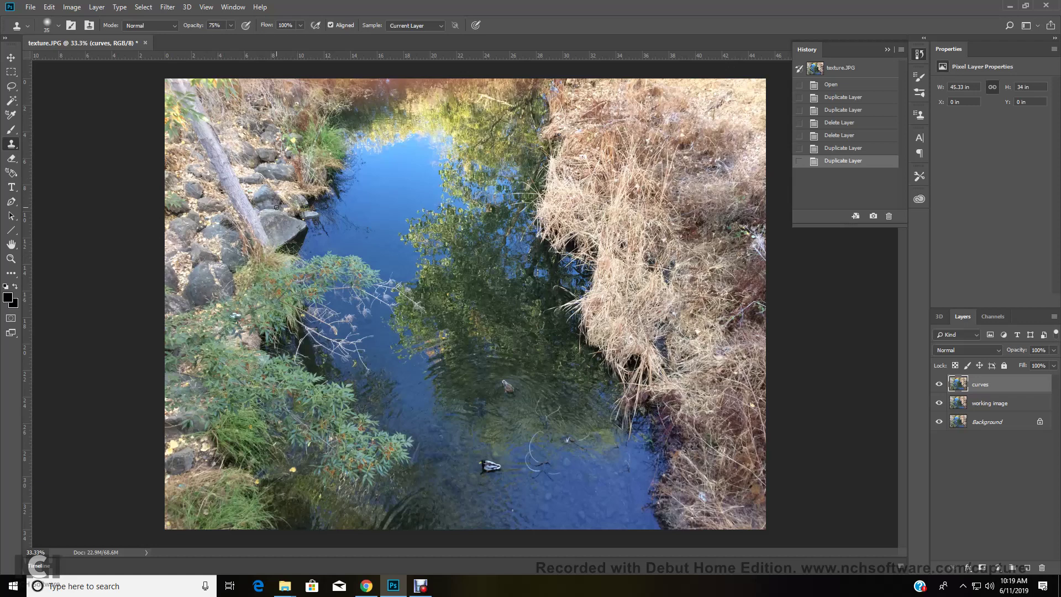
Lasso a freehand outline around the dry grass bank on the creek's right side.
{"action": "left_click", "coordinate": [11, 87]}
{"action": "left_click", "coordinate": [48, 88]}
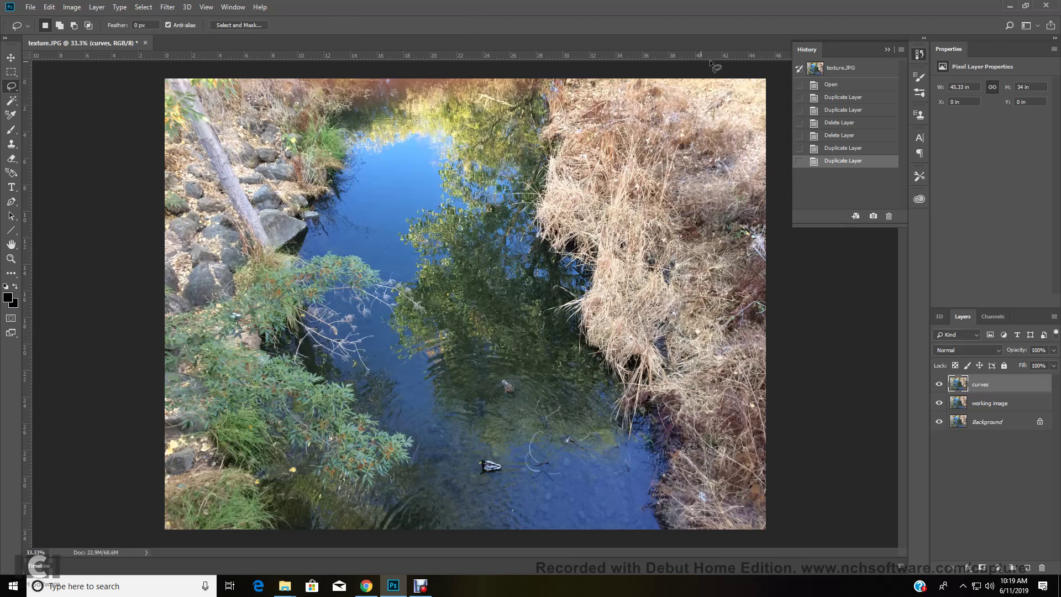
{"action": "mouse_move", "coordinate": [579, 83]}
{"action": "left_mouse_down"}
{"action": "mouse_move", "coordinate": [551, 109]}
{"action": "mouse_move", "coordinate": [554, 210]}
{"action": "mouse_move", "coordinate": [594, 272]}
{"action": "mouse_move", "coordinate": [587, 293]}
{"action": "mouse_move", "coordinate": [606, 327]}
{"action": "left_mouse_up"}
{"action": "mouse_move", "coordinate": [656, 365]}
{"action": "left_mouse_down"}
{"action": "mouse_move", "coordinate": [687, 459]}
{"action": "mouse_move", "coordinate": [673, 500]}
{"action": "mouse_move", "coordinate": [692, 531]}
{"action": "left_mouse_up"}
{"action": "mouse_move", "coordinate": [761, 538]}
{"action": "left_mouse_down"}
{"action": "mouse_move", "coordinate": [790, 498]}
{"action": "mouse_move", "coordinate": [795, 140]}
{"action": "mouse_move", "coordinate": [779, 71]}
{"action": "mouse_move", "coordinate": [602, 84]}
{"action": "left_mouse_up"}
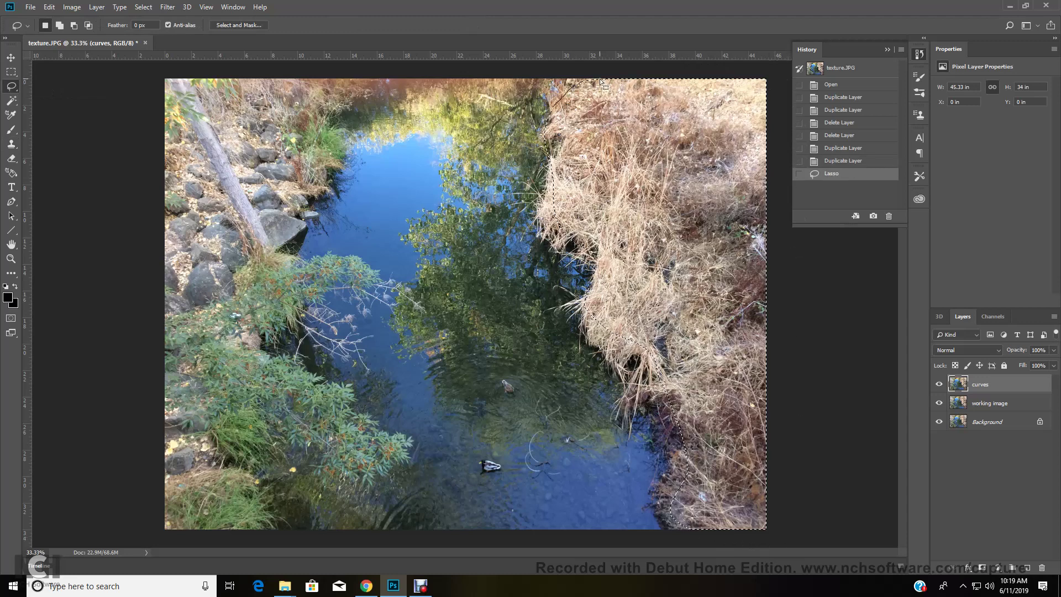
Set the grass-bank selection's feather to 150 px in Select and Mask.
{"action": "left_click", "coordinate": [241, 24]}
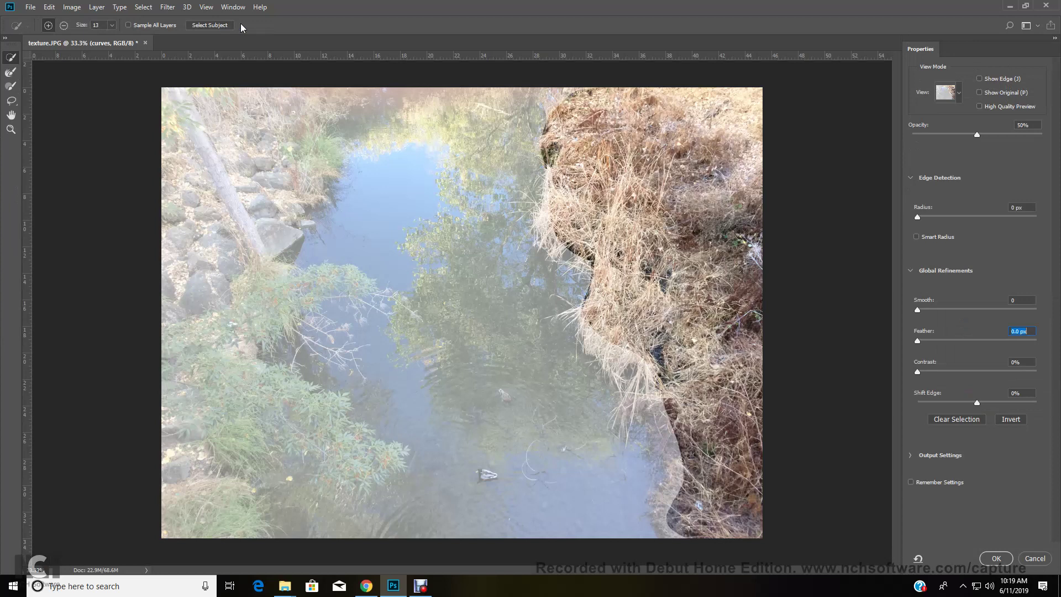
{"action": "left_click", "coordinate": [945, 94]}
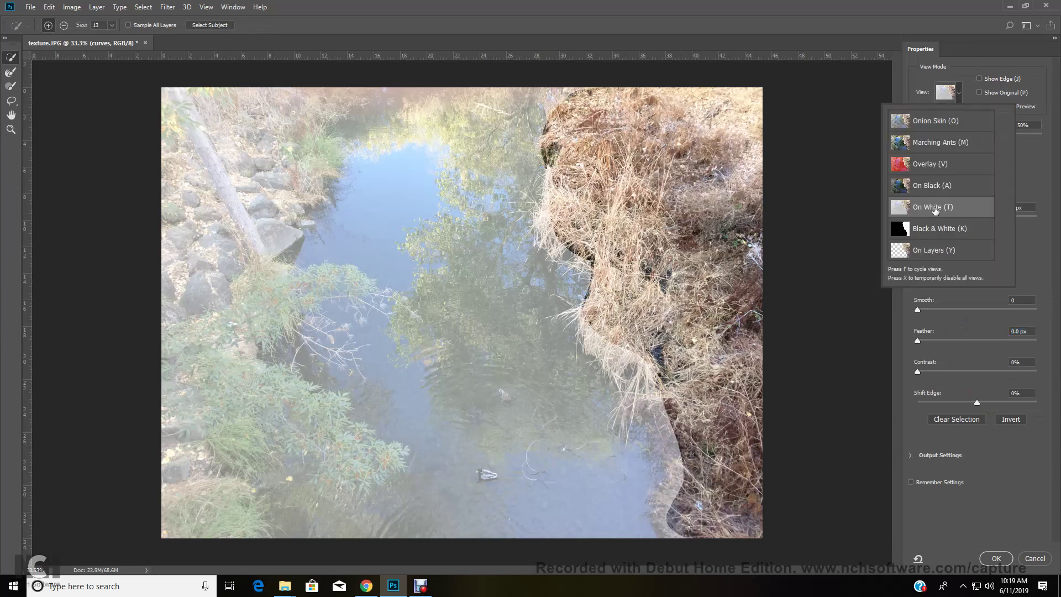
{"action": "left_click", "coordinate": [1032, 334]}
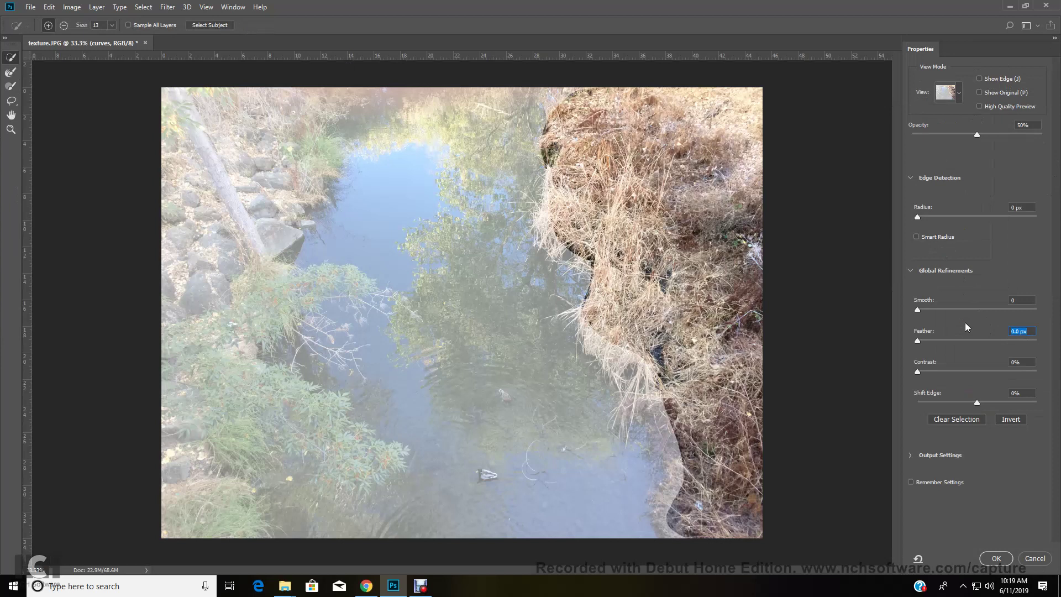
{"action": "type", "text": "150"}
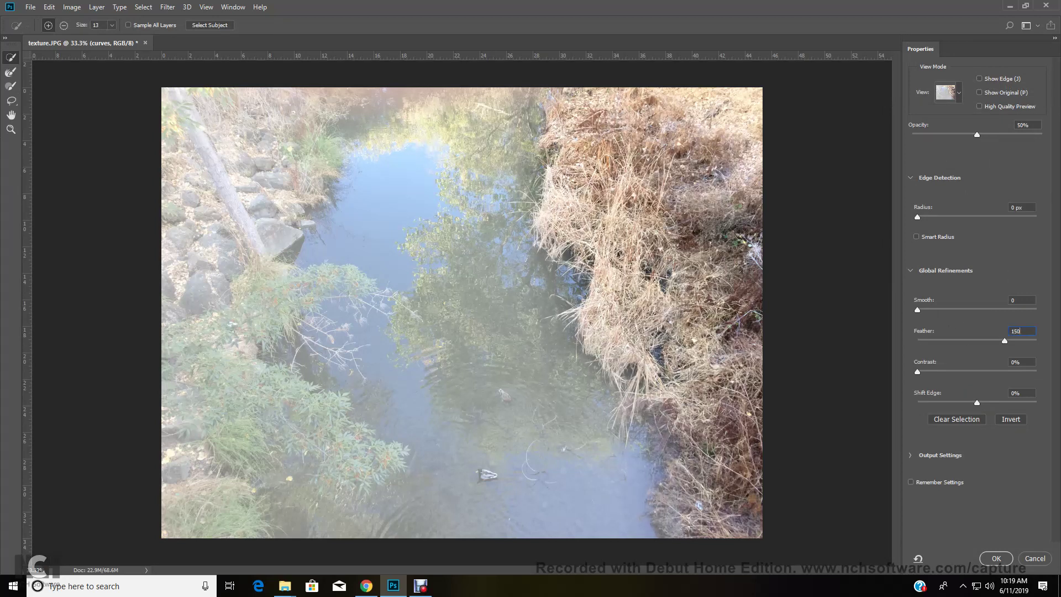
Apply the feathered selection and darken the grass bank with Curves, input 168 to output 115.
{"action": "left_click", "coordinate": [997, 558]}
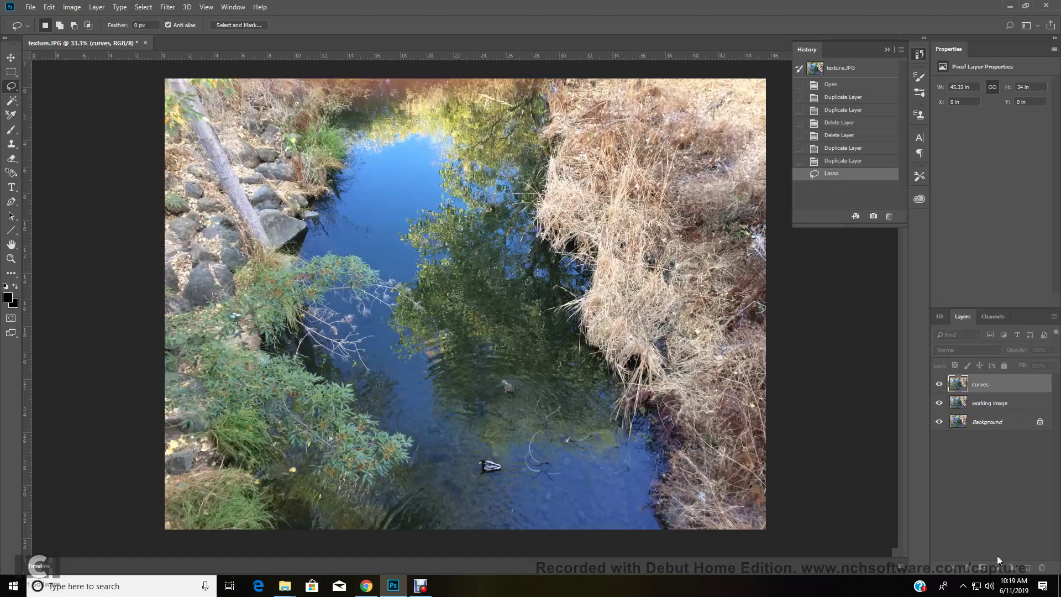
{"action": "left_click", "coordinate": [74, 8]}
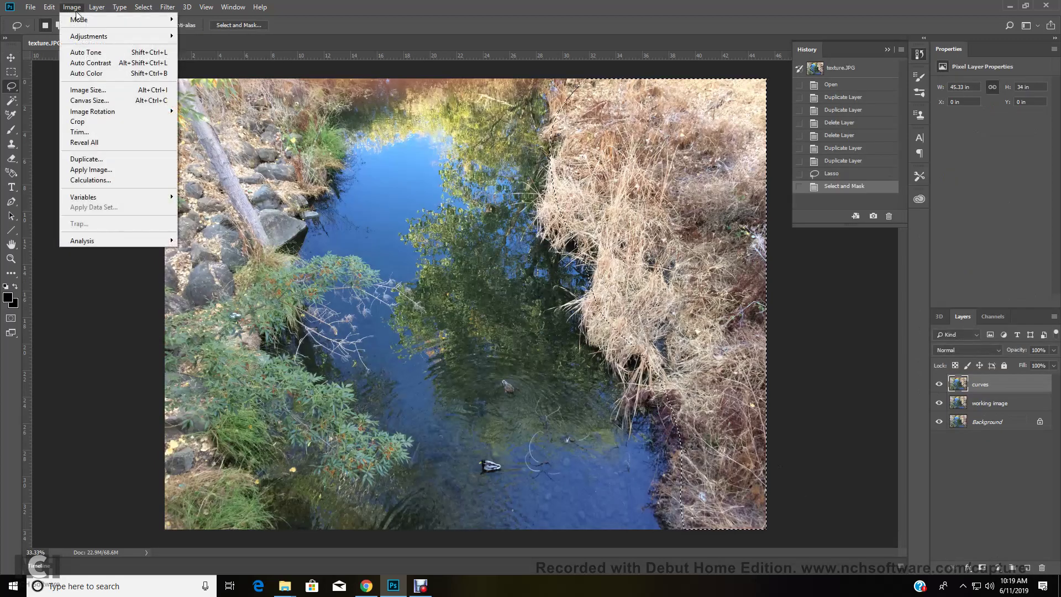
{"action": "mouse_move", "coordinate": [83, 37]}
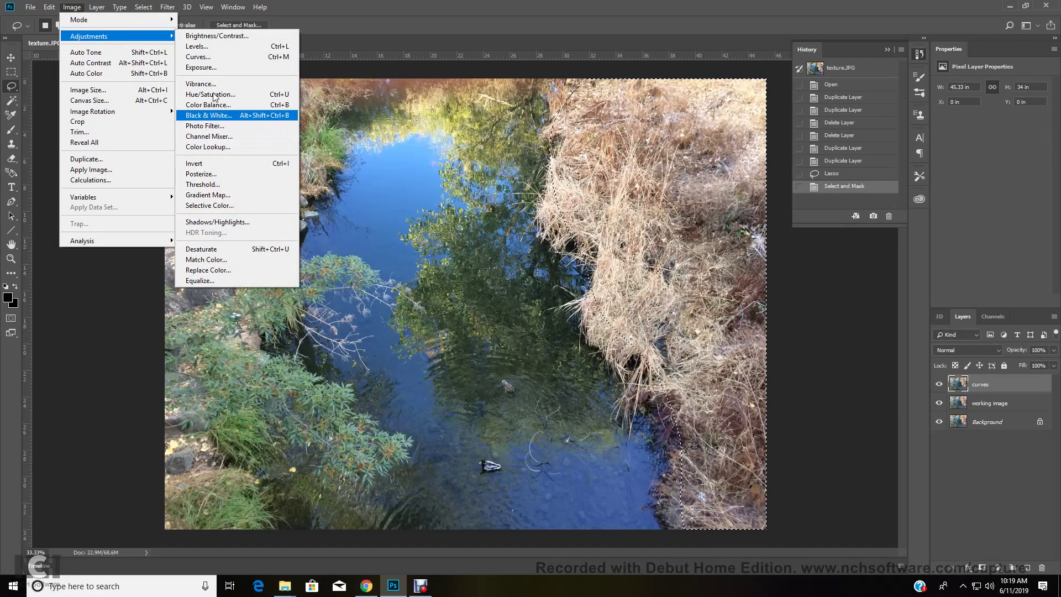
{"action": "left_click", "coordinate": [201, 57]}
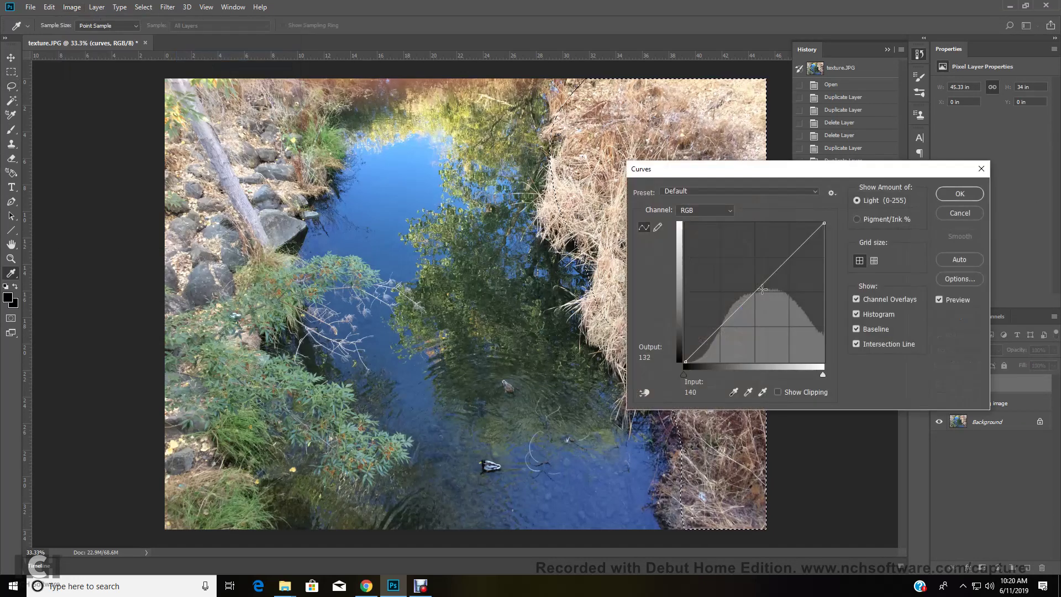
{"action": "left_click_drag", "start_coordinate": [766, 297], "coordinate": [772, 294]}
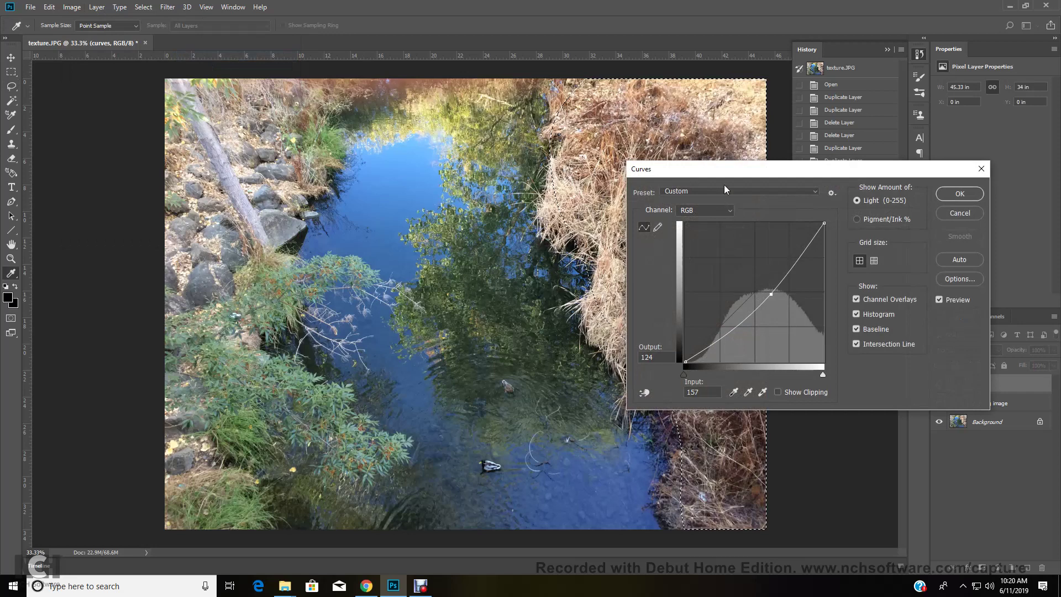
{"action": "left_click_drag", "start_coordinate": [724, 169], "coordinate": [820, 174]}
{"action": "mouse_move", "coordinate": [869, 298]}
{"action": "left_mouse_down"}
{"action": "mouse_move", "coordinate": [864, 314]}
{"action": "mouse_move", "coordinate": [873, 305]}
{"action": "left_mouse_up"}
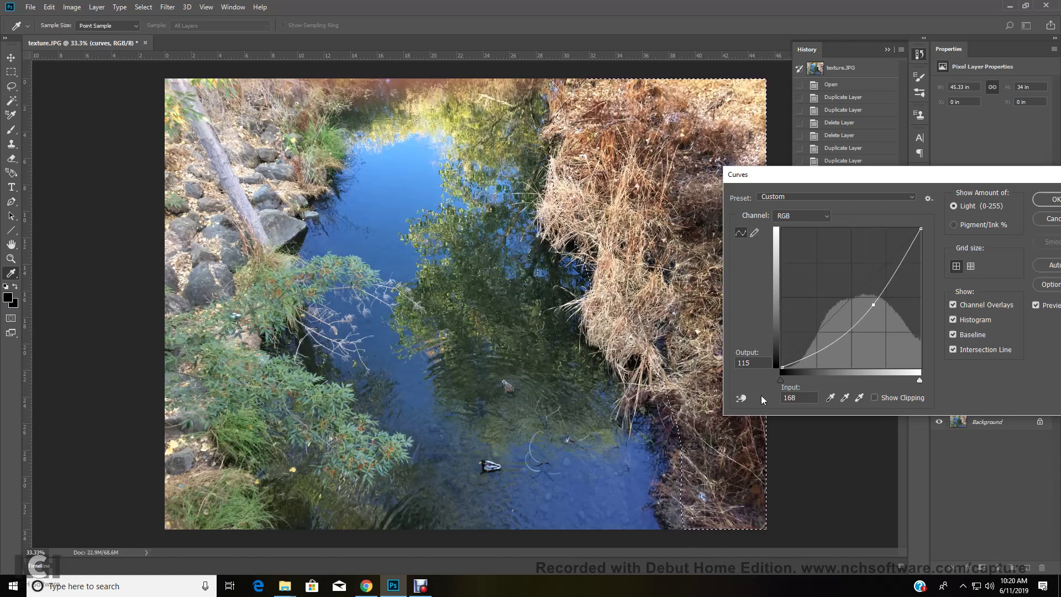
{"action": "left_click", "coordinate": [1046, 201]}
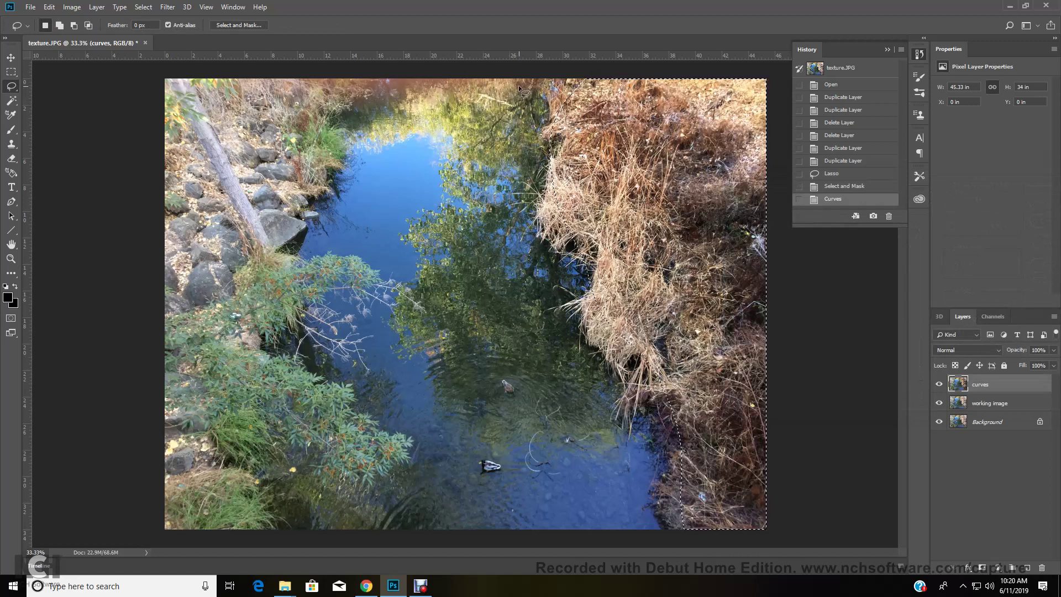
Lasso the rocky upper-left bank and top strip, feathering the selection by 150 px.
{"action": "left_click_drag", "start_coordinate": [519, 86], "coordinate": [338, 151]}
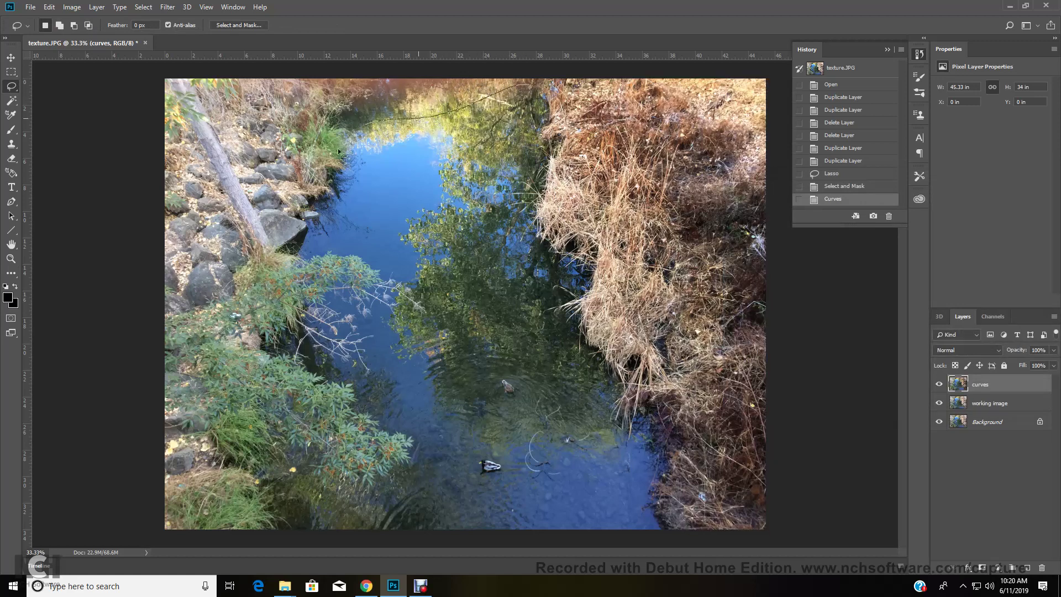
{"action": "mouse_move", "coordinate": [233, 283]}
{"action": "left_mouse_down"}
{"action": "mouse_move", "coordinate": [172, 270]}
{"action": "mouse_move", "coordinate": [162, 96]}
{"action": "mouse_move", "coordinate": [292, 66]}
{"action": "mouse_move", "coordinate": [519, 84]}
{"action": "left_mouse_up"}
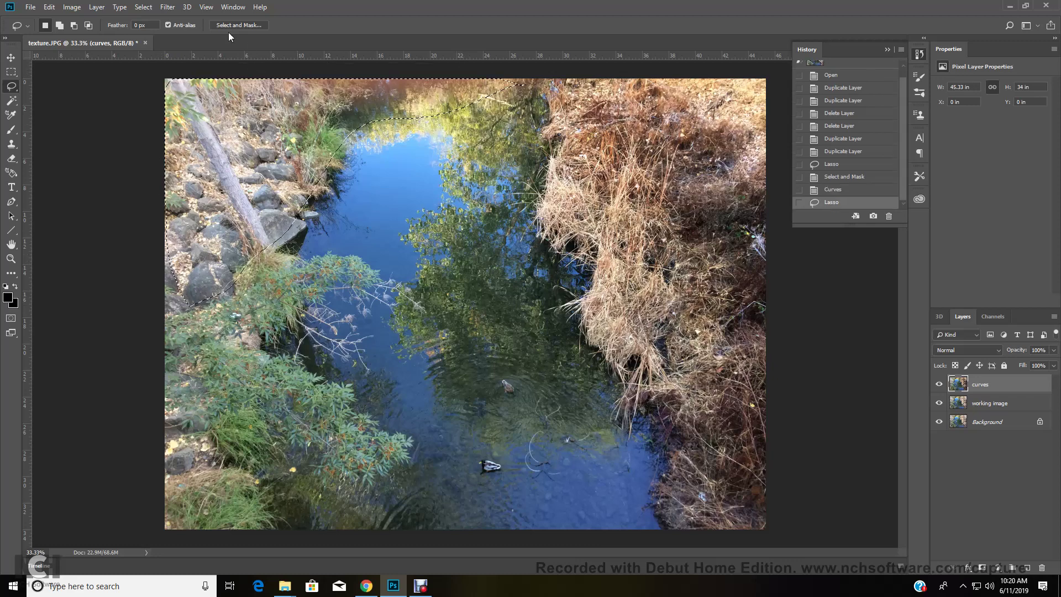
{"action": "left_click", "coordinate": [228, 25]}
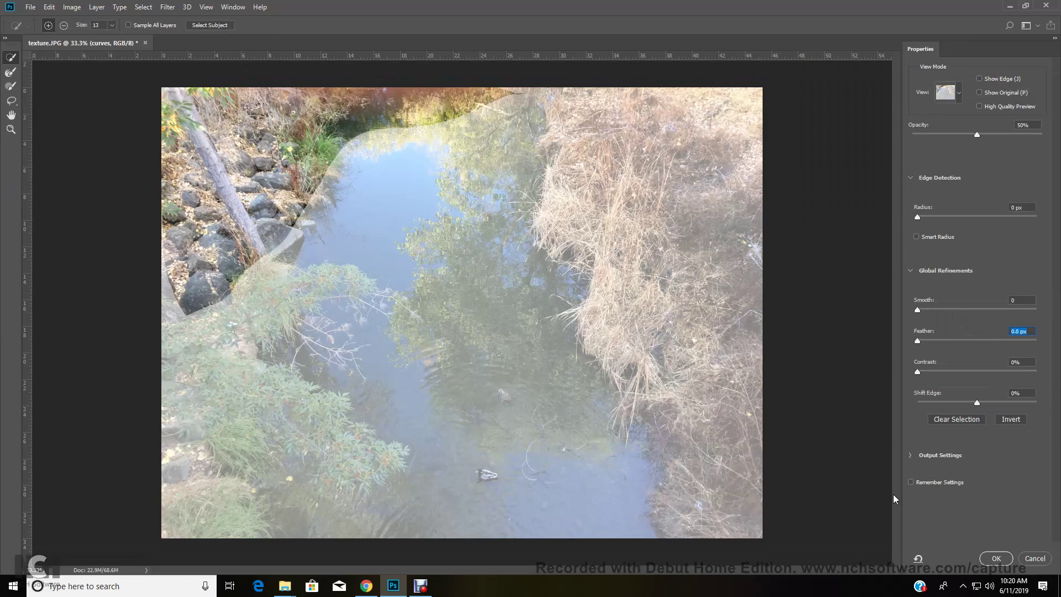
{"action": "type", "text": "150"}
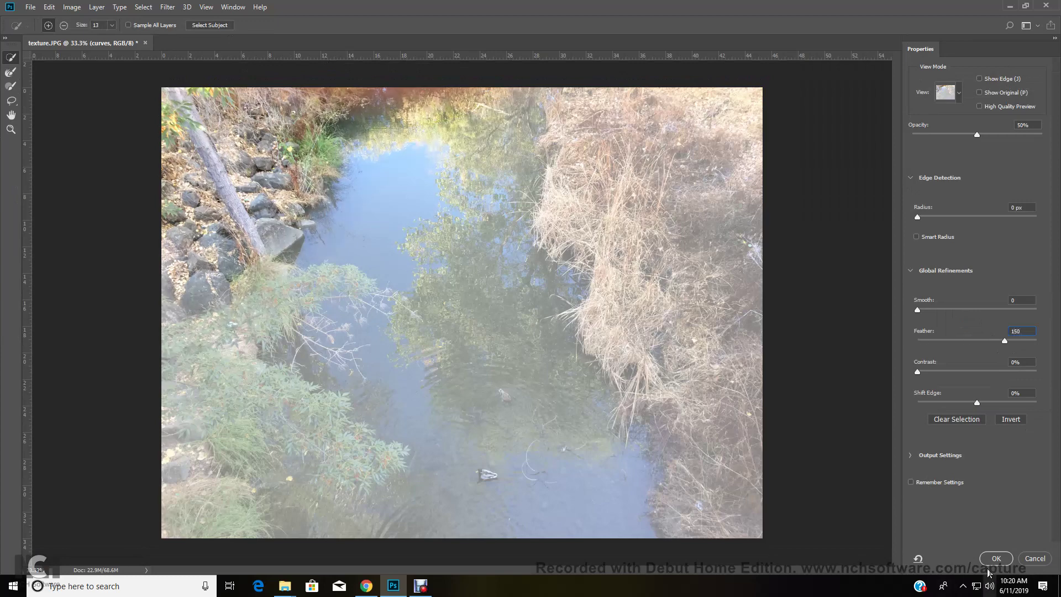
{"action": "left_click", "coordinate": [996, 559]}
Open Curves for the rocky left bank and add a point darkening the midtones.
{"action": "left_click", "coordinate": [72, 7]}
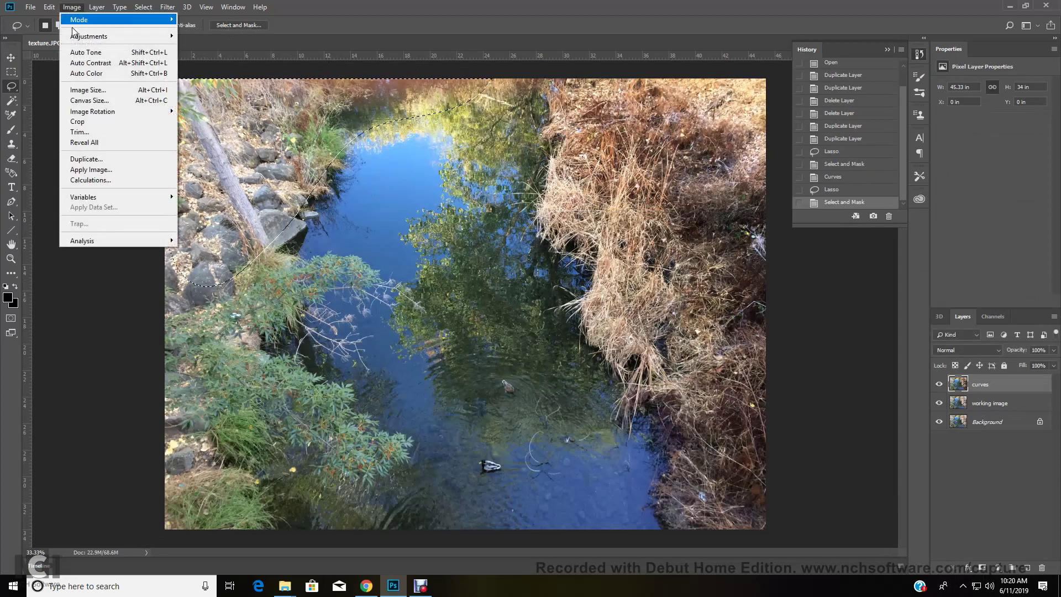
{"action": "mouse_move", "coordinate": [77, 36]}
{"action": "left_click", "coordinate": [190, 57]}
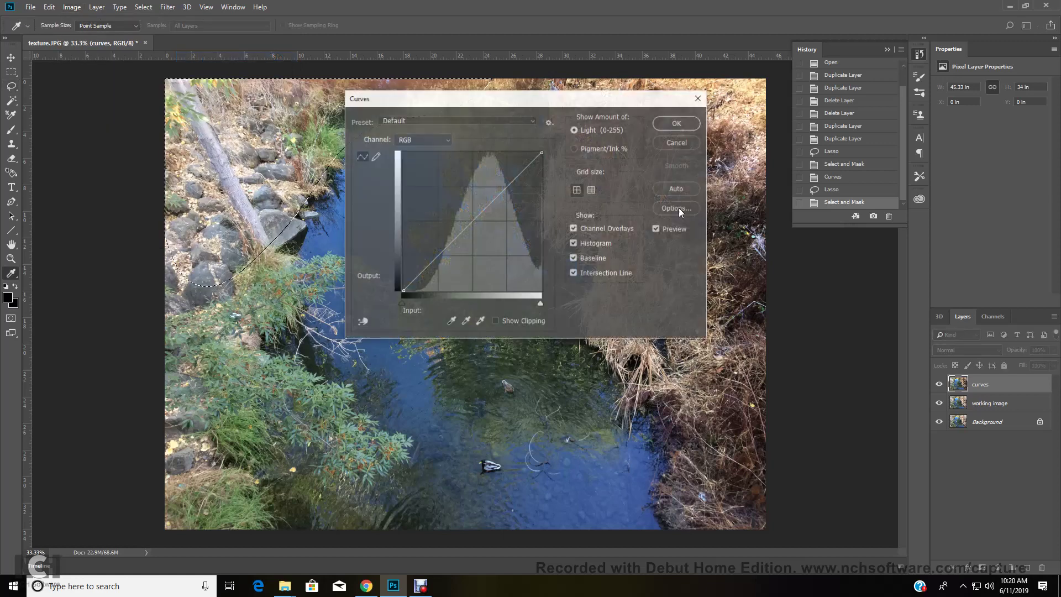
{"action": "left_click_drag", "start_coordinate": [491, 100], "coordinate": [661, 121]}
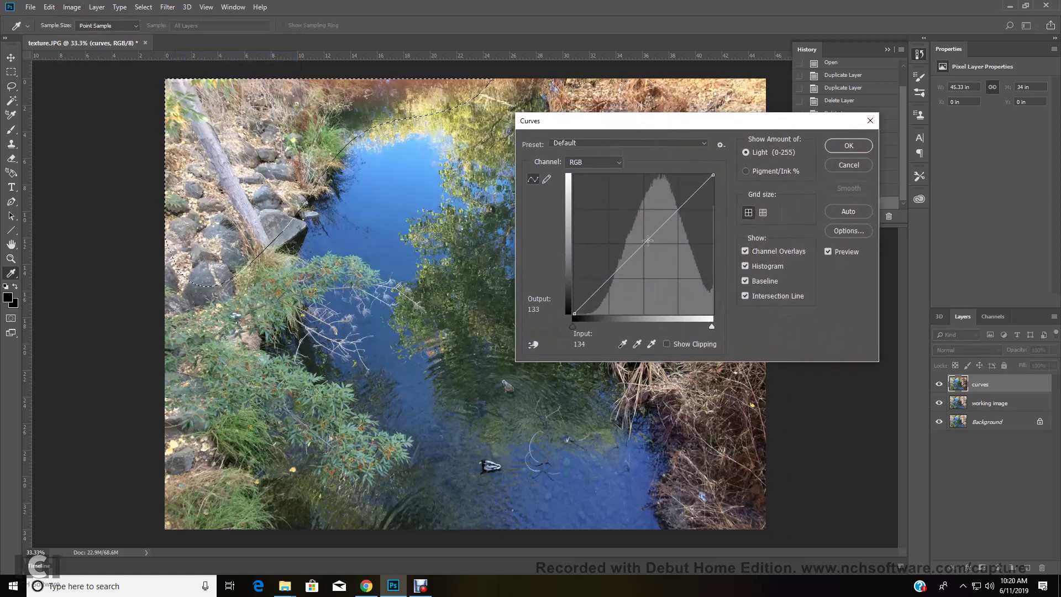
{"action": "mouse_move", "coordinate": [648, 241]}
{"action": "left_mouse_down"}
{"action": "mouse_move", "coordinate": [642, 255]}
{"action": "mouse_move", "coordinate": [654, 258]}
{"action": "mouse_move", "coordinate": [672, 239]}
{"action": "mouse_move", "coordinate": [645, 266]}
{"action": "mouse_move", "coordinate": [660, 249]}
{"action": "left_mouse_up"}
{"action": "left_click", "coordinate": [645, 262]}
{"action": "key", "text": "Delete"}
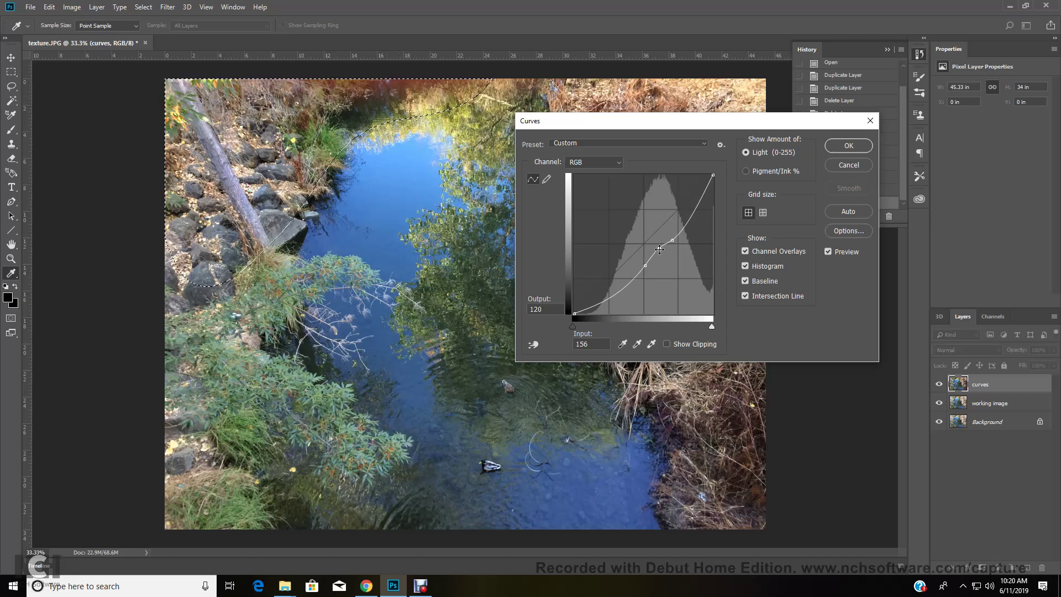
Finish the rocky-bank curve at 130 to 83, deselect, and start lassoing the creek water.
{"action": "left_click_drag", "start_coordinate": [659, 249], "coordinate": [649, 266]}
{"action": "left_click", "coordinate": [644, 274]}
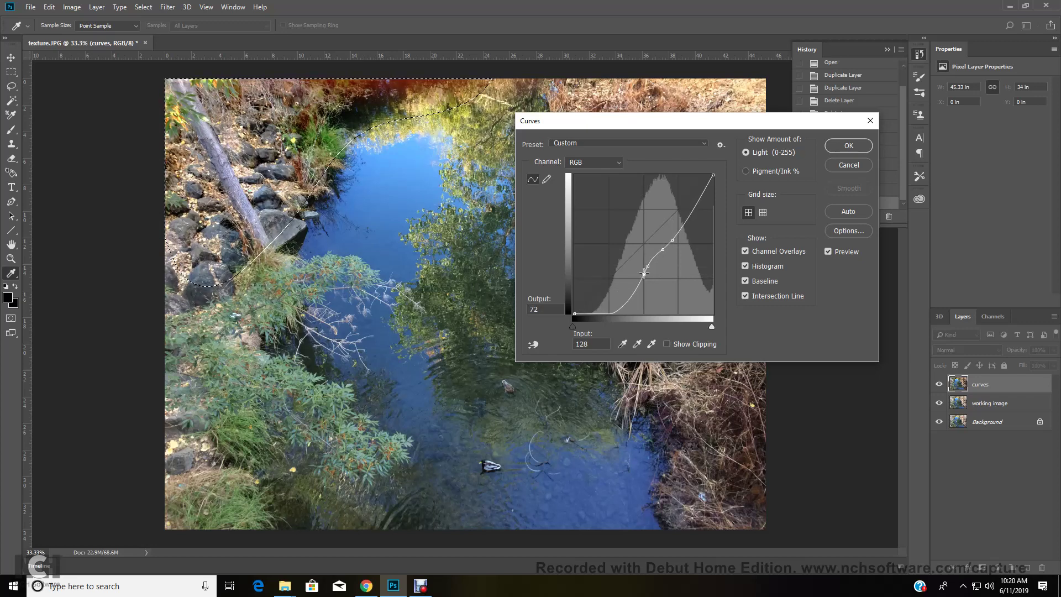
{"action": "left_click_drag", "start_coordinate": [644, 273], "coordinate": [646, 268]}
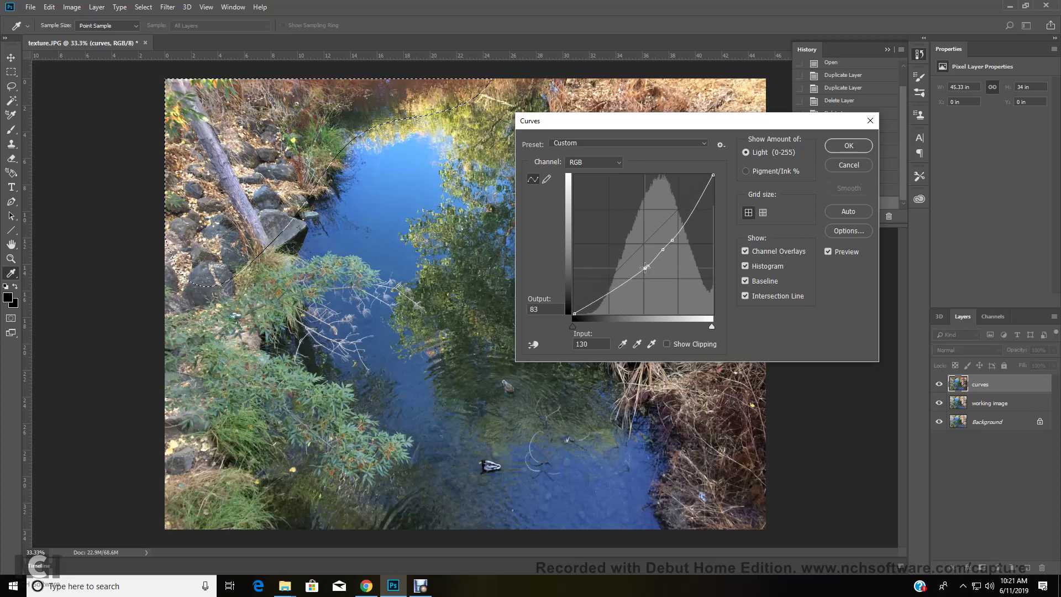
{"action": "left_click", "coordinate": [848, 146]}
{"action": "key", "text": "ctrl+d"}
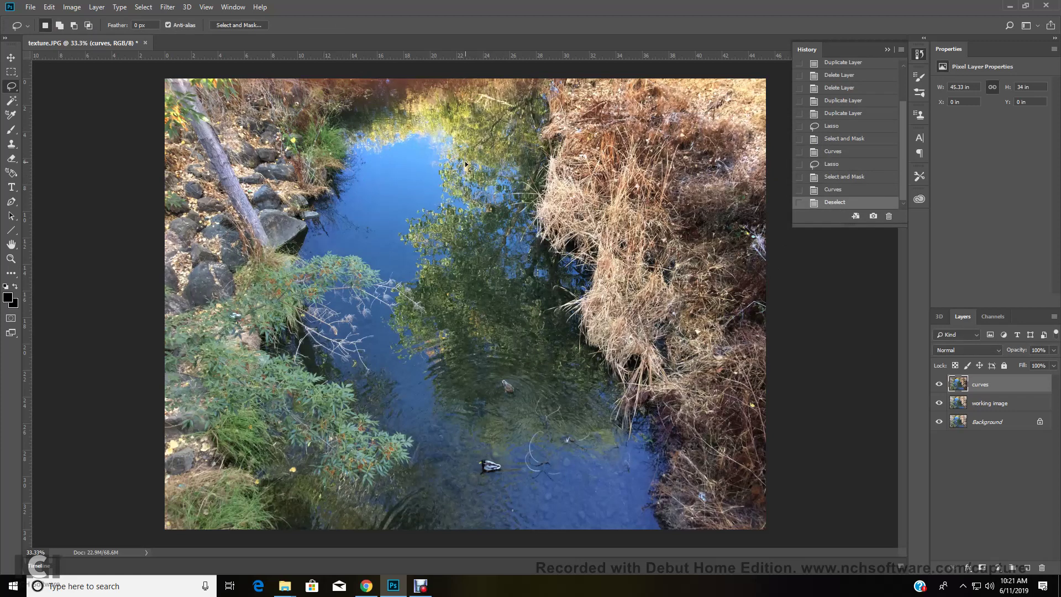
{"action": "mouse_move", "coordinate": [553, 187]}
{"action": "left_mouse_down"}
{"action": "mouse_move", "coordinate": [345, 172]}
{"action": "mouse_move", "coordinate": [325, 254]}
{"action": "mouse_move", "coordinate": [418, 461]}
{"action": "mouse_move", "coordinate": [537, 545]}
{"action": "mouse_move", "coordinate": [621, 437]}
{"action": "mouse_move", "coordinate": [559, 266]}
{"action": "mouse_move", "coordinate": [511, 177]}
{"action": "left_mouse_up"}
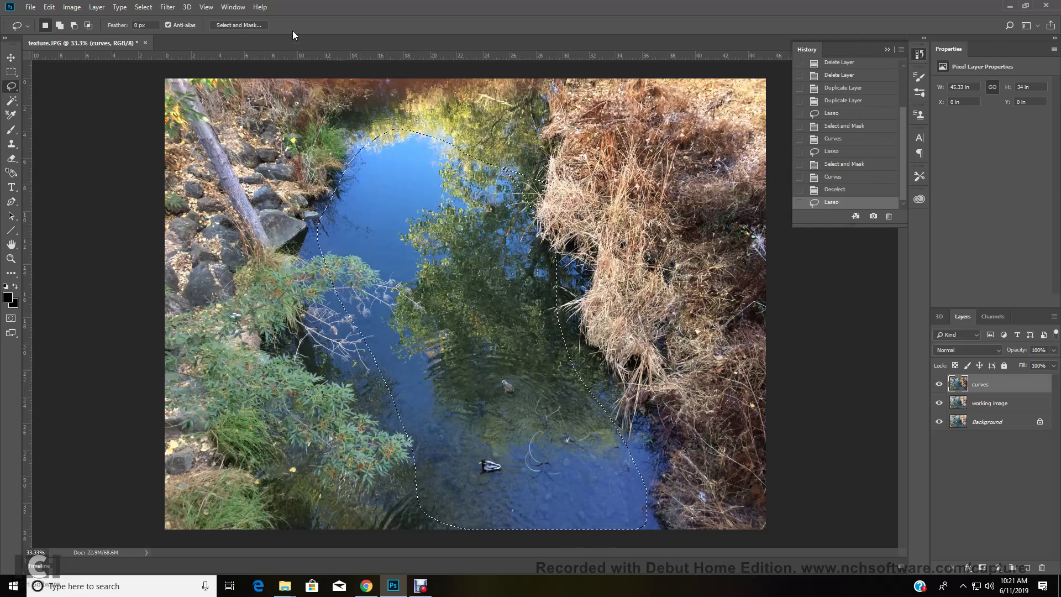
Feather the creek water selection by 150 px.
{"action": "left_click", "coordinate": [251, 25]}
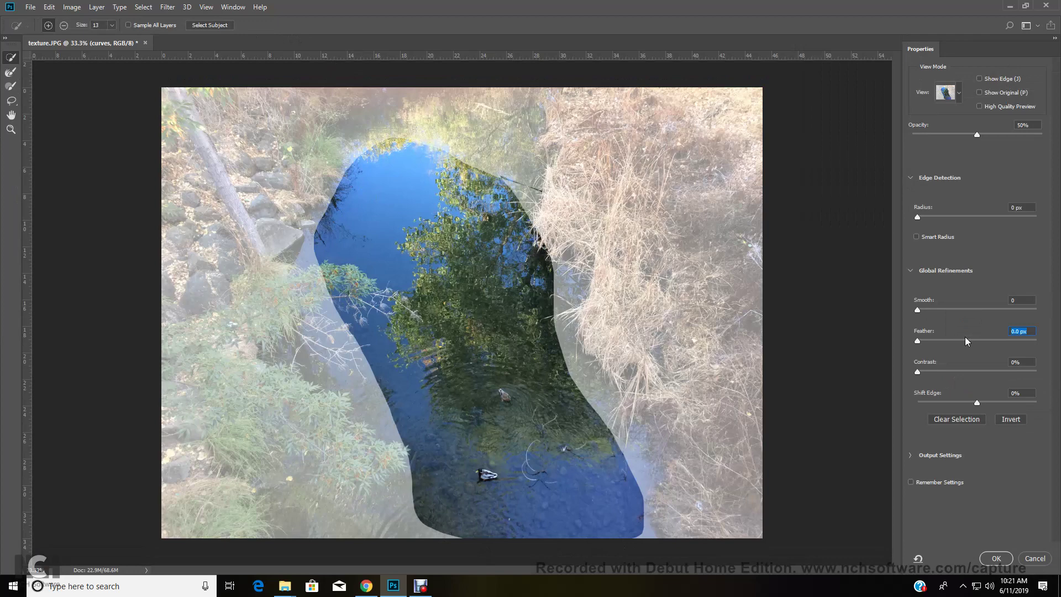
{"action": "type", "text": "150"}
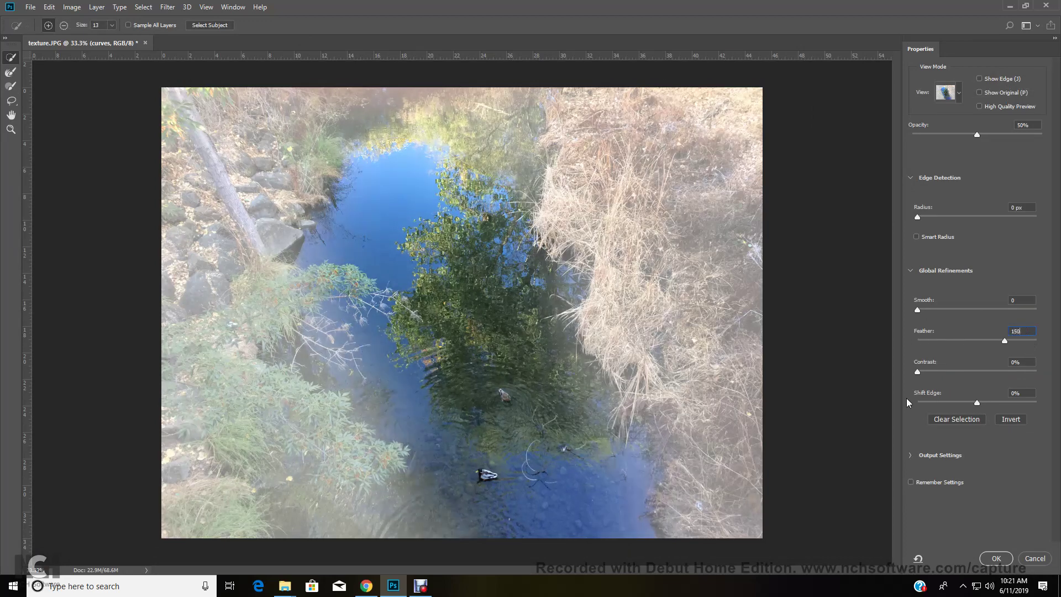
{"action": "left_click", "coordinate": [996, 557]}
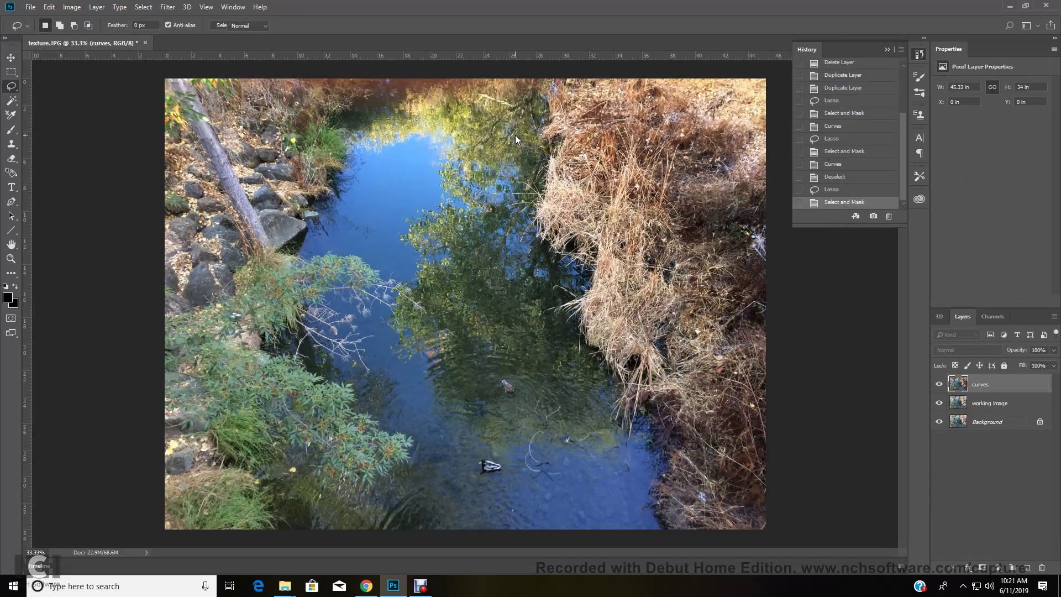
Darken the creek water with Curves, pulling the midtones and shadows down.
{"action": "left_click", "coordinate": [71, 7]}
{"action": "mouse_move", "coordinate": [77, 36]}
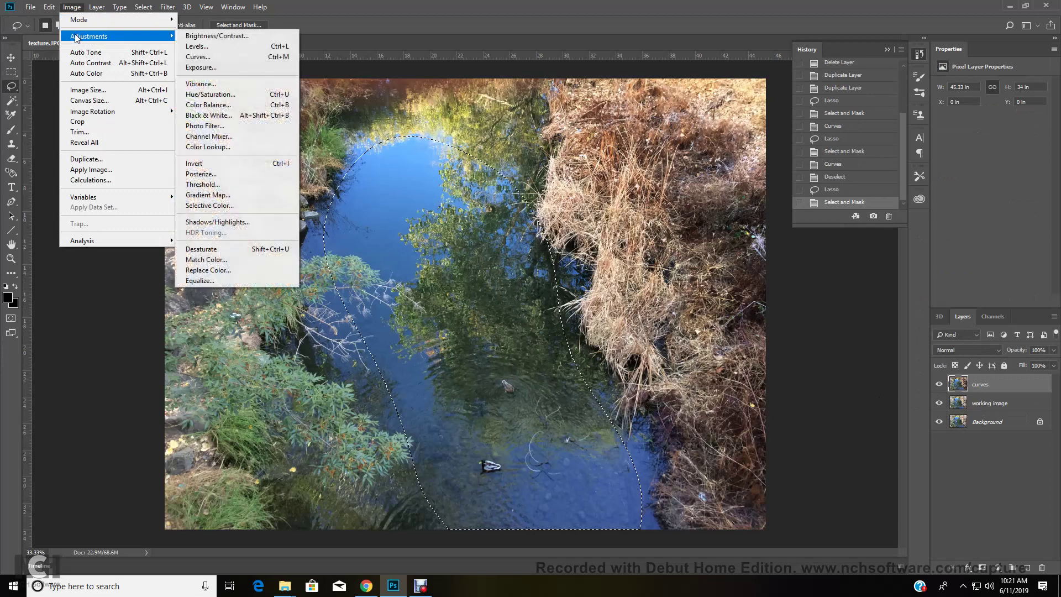
{"action": "left_click", "coordinate": [232, 59]}
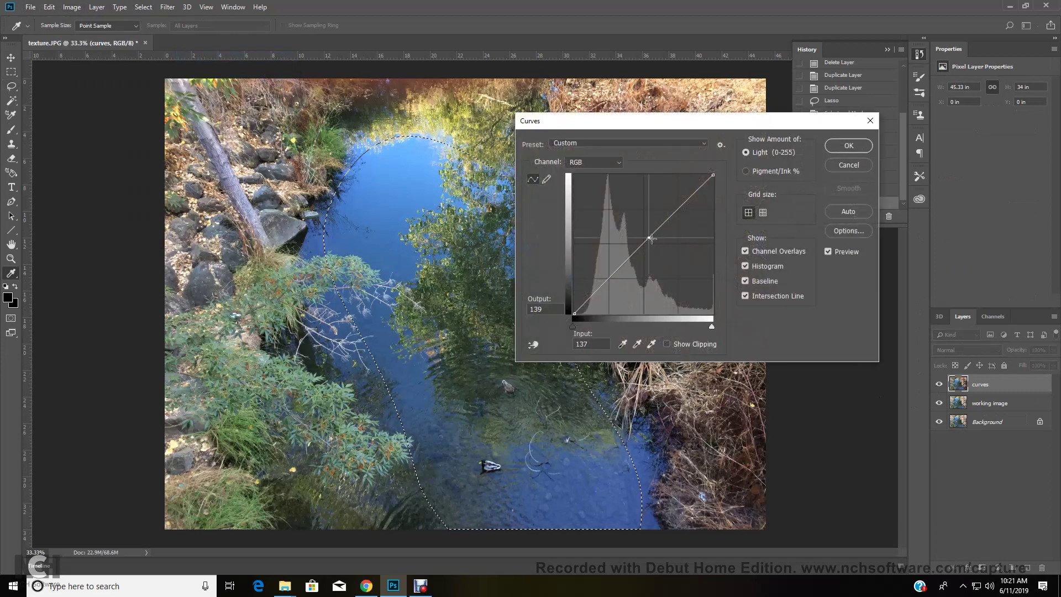
{"action": "left_click_drag", "start_coordinate": [658, 229], "coordinate": [657, 239]}
{"action": "left_click", "coordinate": [681, 216]}
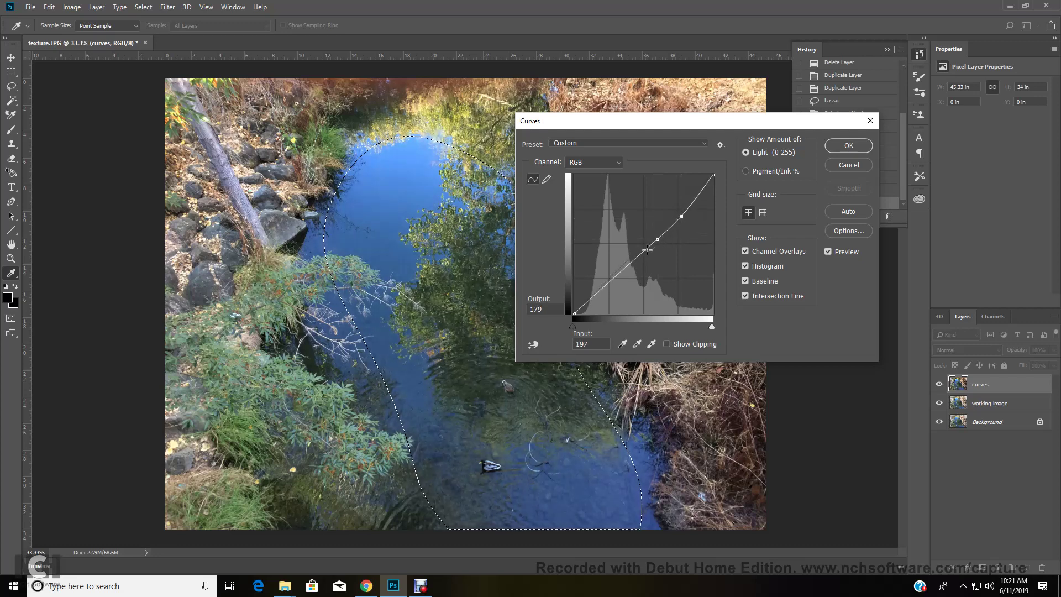
{"action": "left_click_drag", "start_coordinate": [648, 248], "coordinate": [648, 252]}
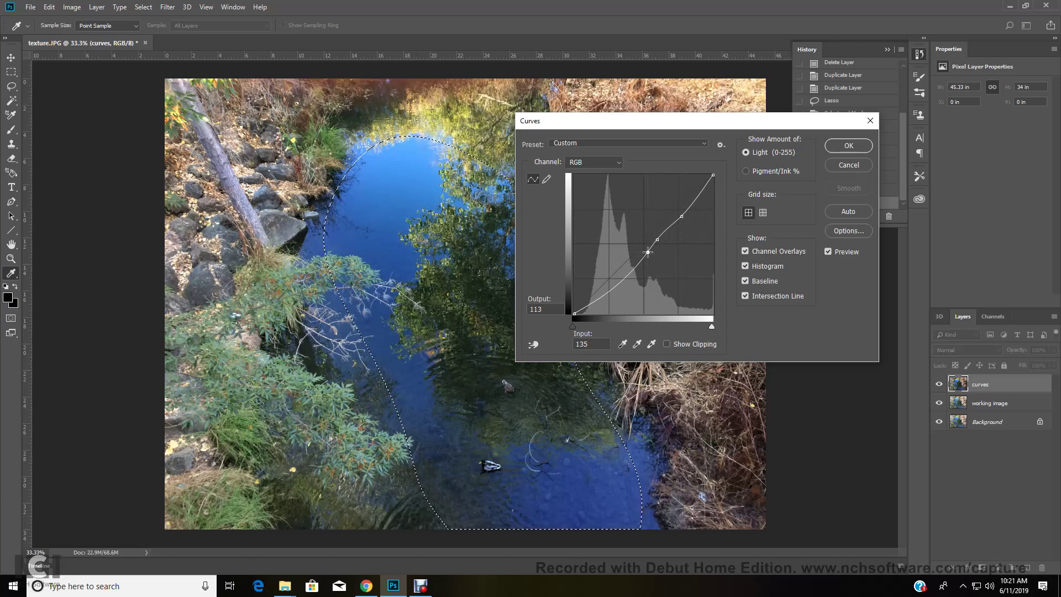
{"action": "left_click", "coordinate": [837, 147]}
Replace the water selection with a 150 px feathered lasso around the lower-left bush.
{"action": "key", "text": "ctrl+d"}
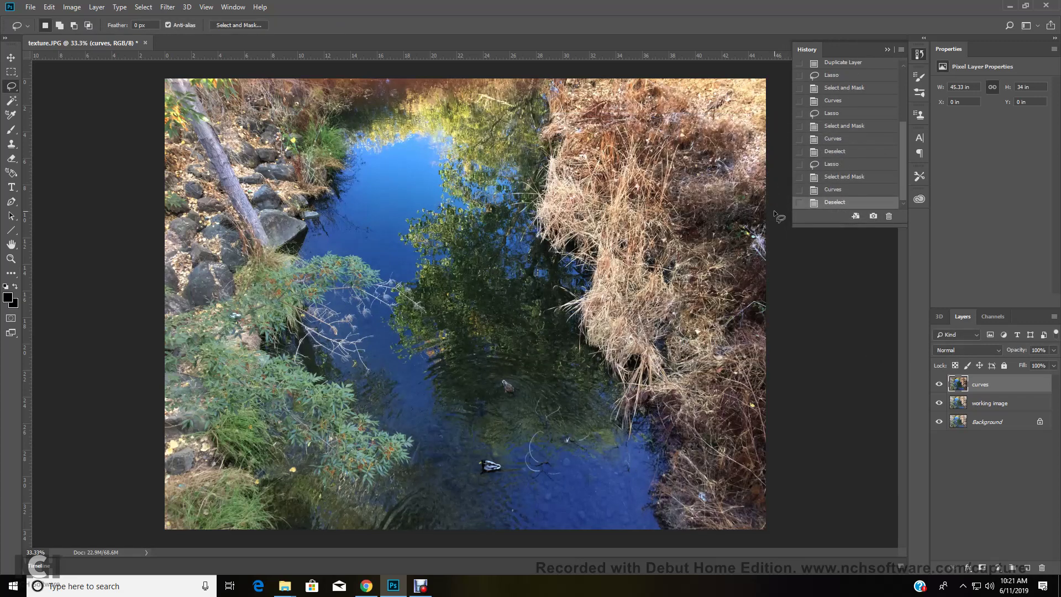
{"action": "mouse_move", "coordinate": [213, 298]}
{"action": "left_mouse_down"}
{"action": "mouse_move", "coordinate": [165, 491]}
{"action": "mouse_move", "coordinate": [209, 546]}
{"action": "mouse_move", "coordinate": [339, 536]}
{"action": "mouse_move", "coordinate": [365, 450]}
{"action": "mouse_move", "coordinate": [316, 353]}
{"action": "mouse_move", "coordinate": [317, 270]}
{"action": "left_mouse_up"}
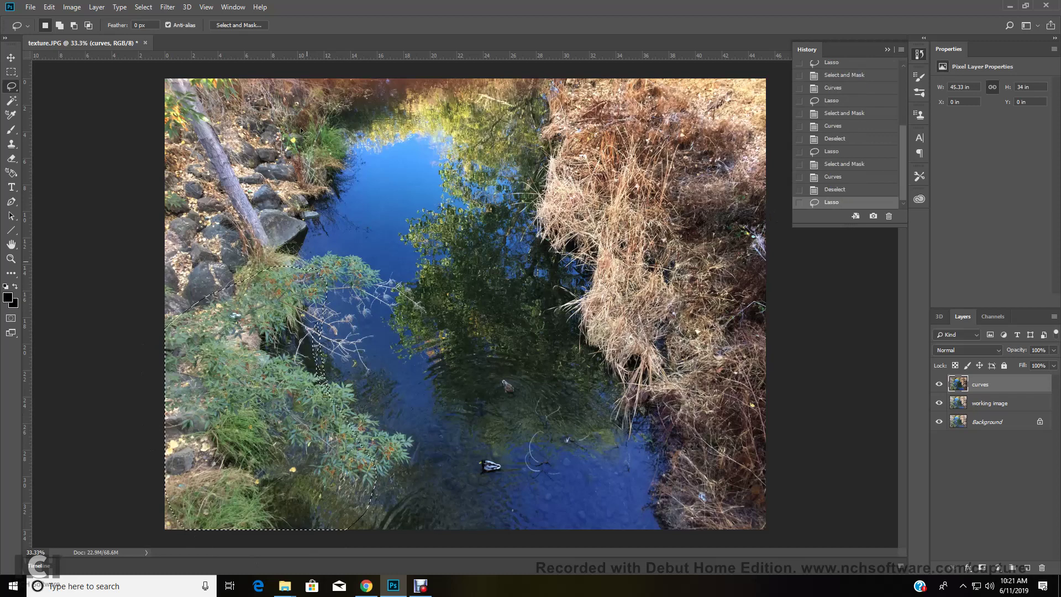
{"action": "left_click", "coordinate": [245, 25]}
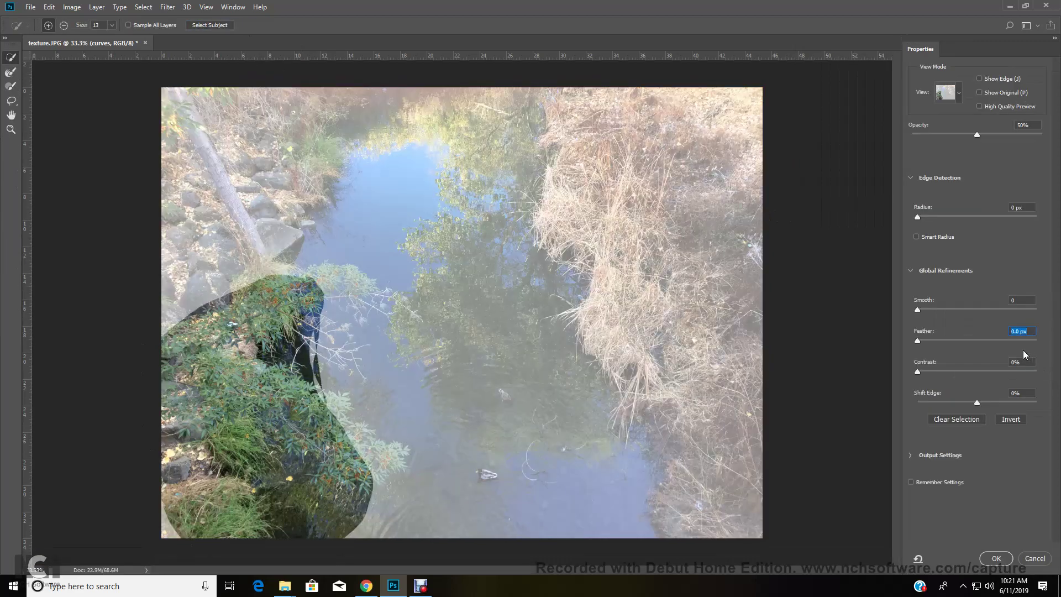
{"action": "type", "text": "150"}
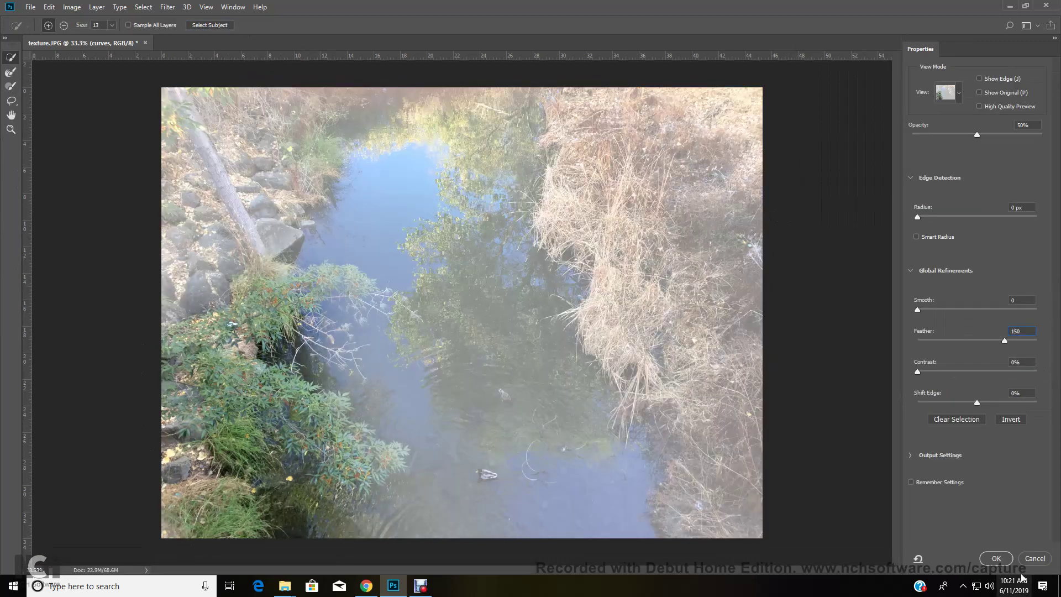
{"action": "left_click", "coordinate": [996, 558]}
Darken the bush with a Curves adjustment from 172 to 140.
{"action": "left_click", "coordinate": [76, 8]}
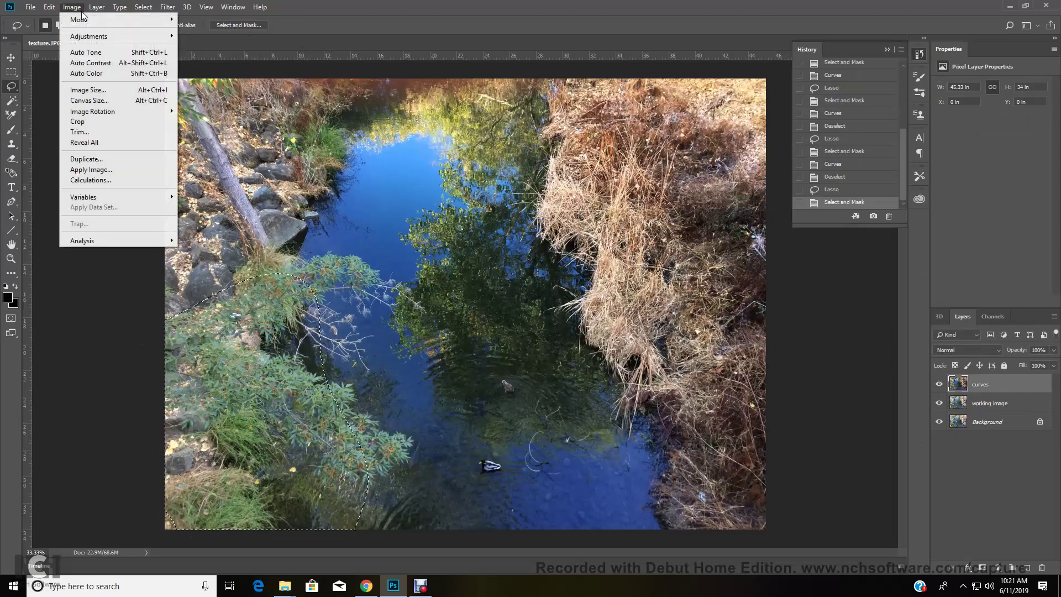
{"action": "mouse_move", "coordinate": [88, 36]}
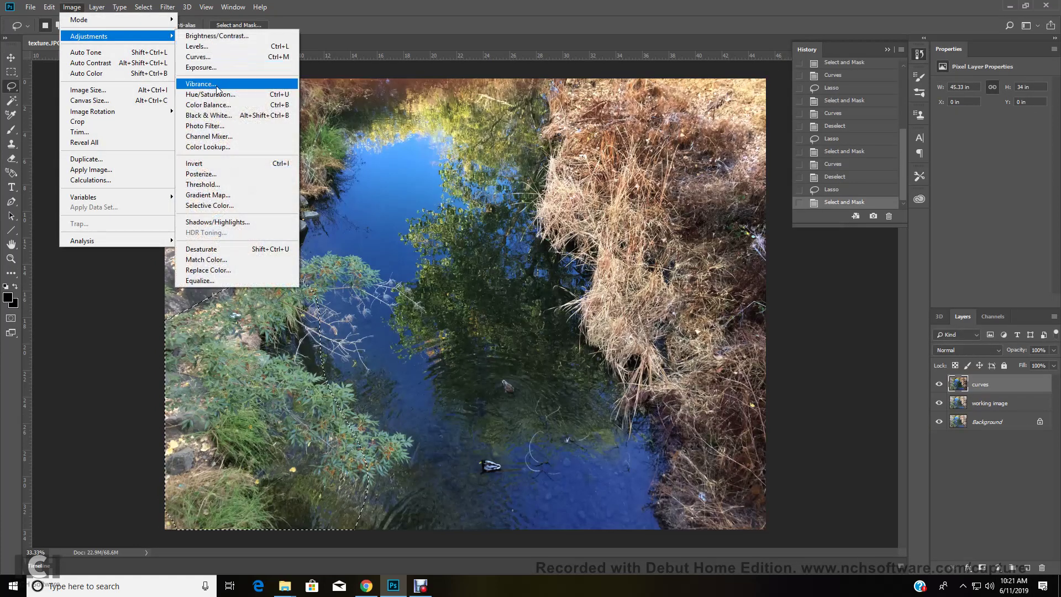
{"action": "left_click", "coordinate": [199, 56]}
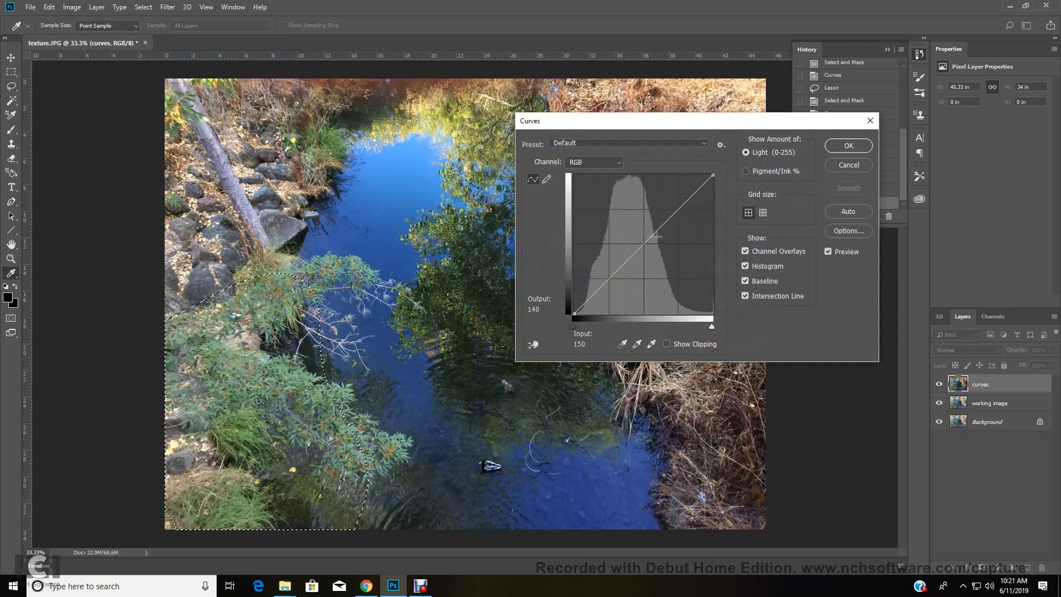
{"action": "left_click_drag", "start_coordinate": [657, 236], "coordinate": [669, 239]}
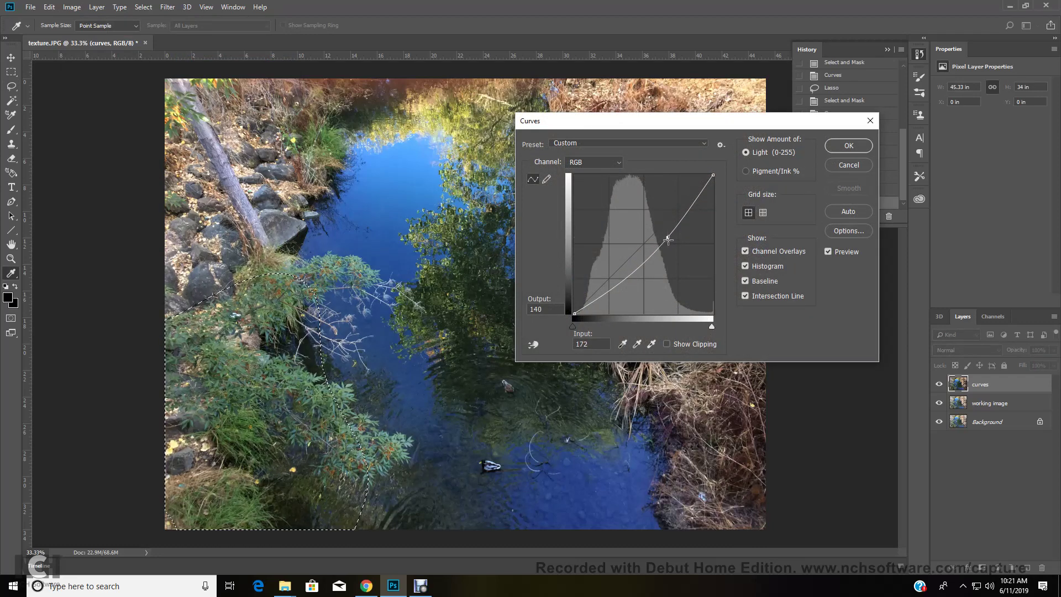
{"action": "left_click", "coordinate": [832, 151]}
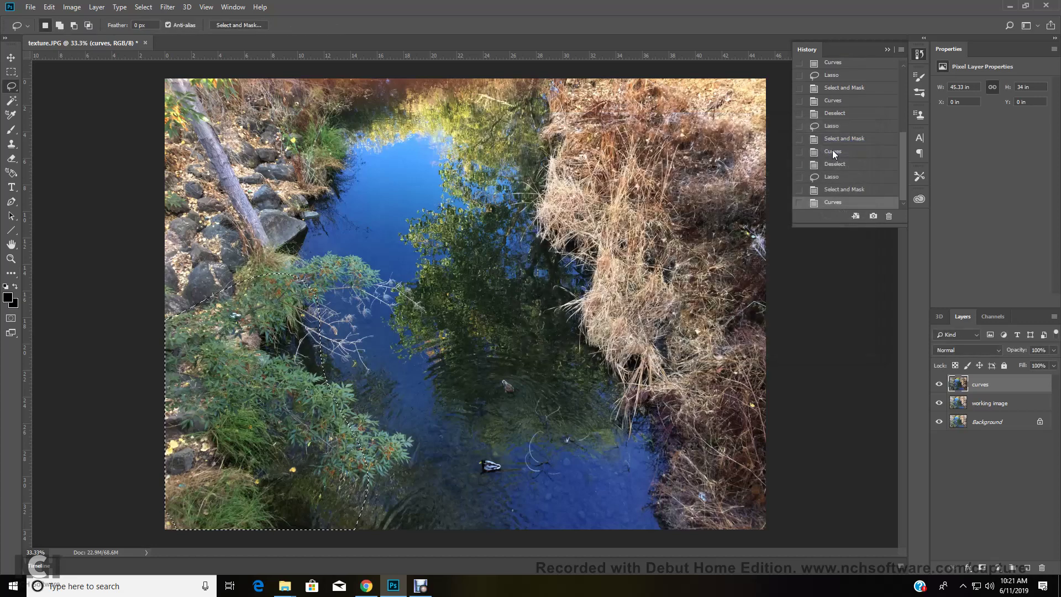
Toggle the curves layer repeatedly for a before/after comparison, ending visible, and deselect the bush.
{"action": "left_click", "coordinate": [939, 384]}
{"action": "left_click", "coordinate": [939, 384]}
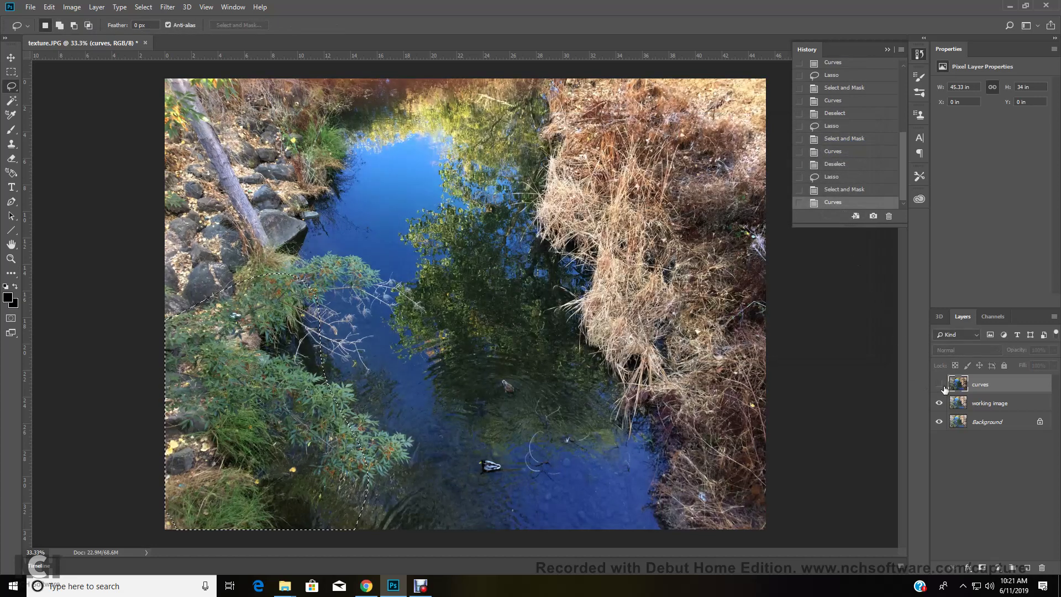
{"action": "left_click", "coordinate": [939, 384]}
{"action": "left_click", "coordinate": [939, 384]}
{"action": "key", "text": "ctrl+d"}
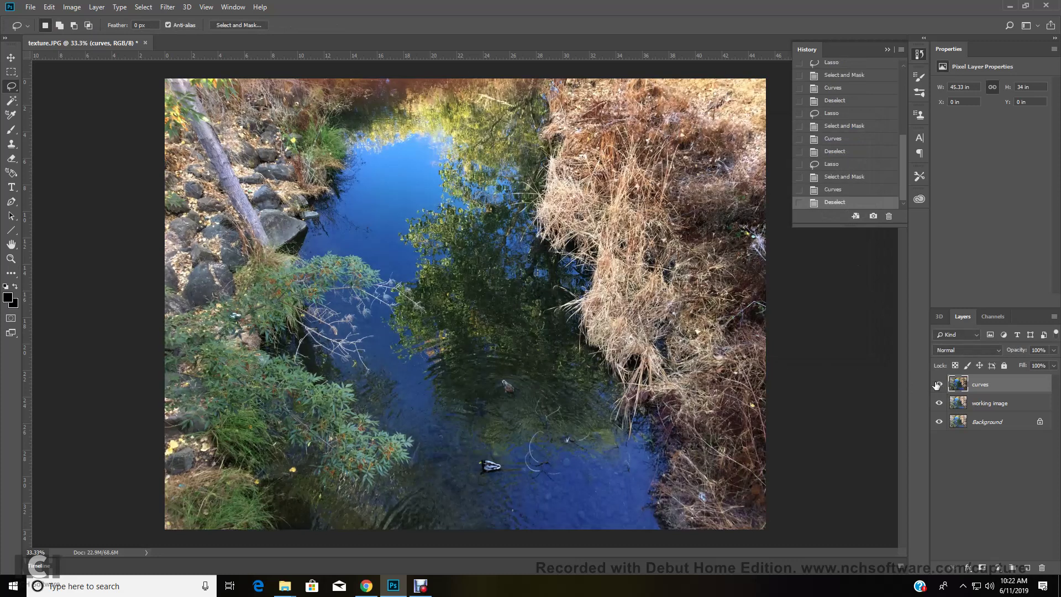
{"action": "left_click", "coordinate": [939, 384]}
{"action": "left_click", "coordinate": [939, 384]}
{"action": "left_click", "coordinate": [939, 384]}
{"action": "left_click", "coordinate": [938, 384]}
{"action": "left_click", "coordinate": [939, 384]}
{"action": "left_click", "coordinate": [939, 384]}
Duplicate the curves layer as a new top layer named 'clone tool'.
{"action": "right_click", "coordinate": [1007, 390]}
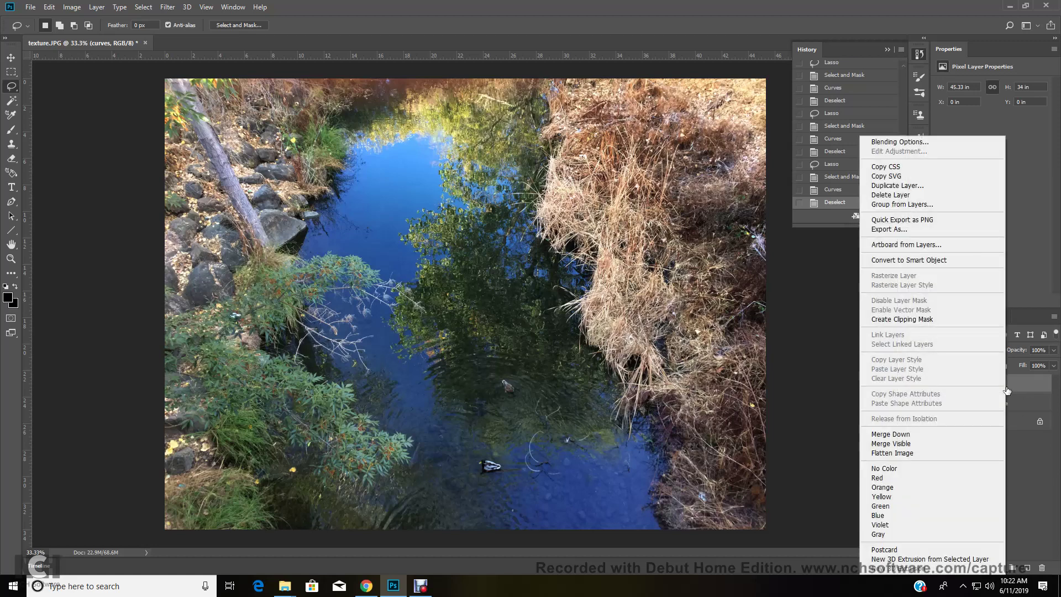
{"action": "left_click", "coordinate": [913, 186]}
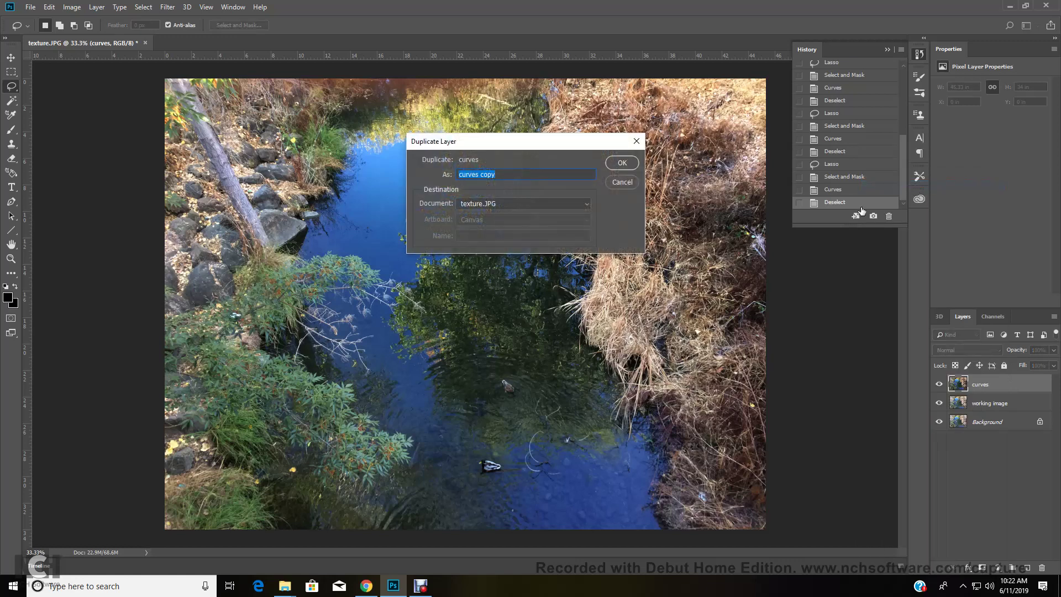
{"action": "type", "text": "clone tool"}
{"action": "left_click", "coordinate": [621, 159]}
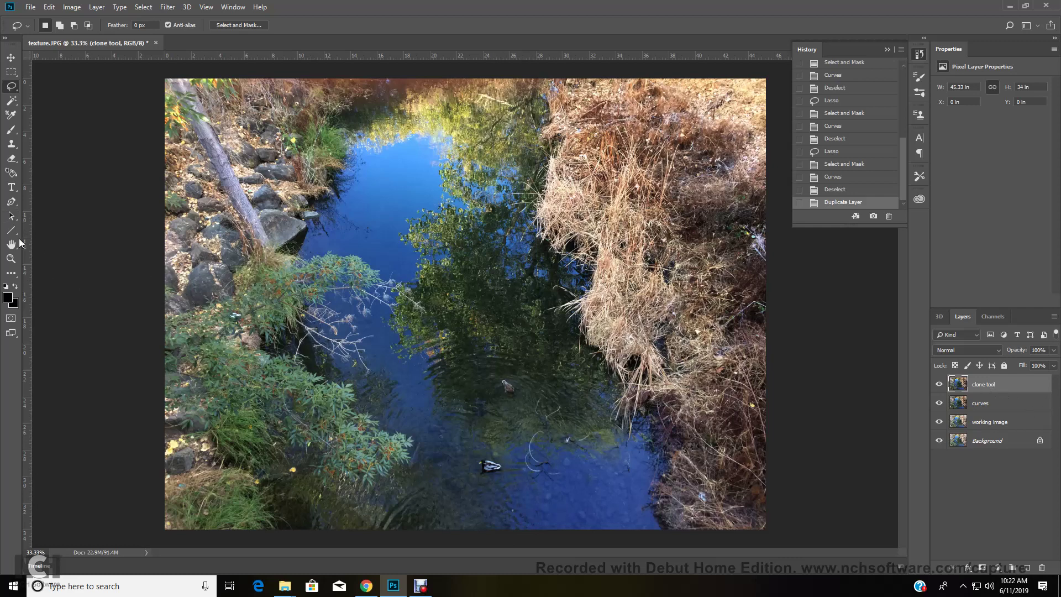
Clone-stamp over the water ripples between the two ducks at 75% opacity.
{"action": "left_click", "coordinate": [12, 148]}
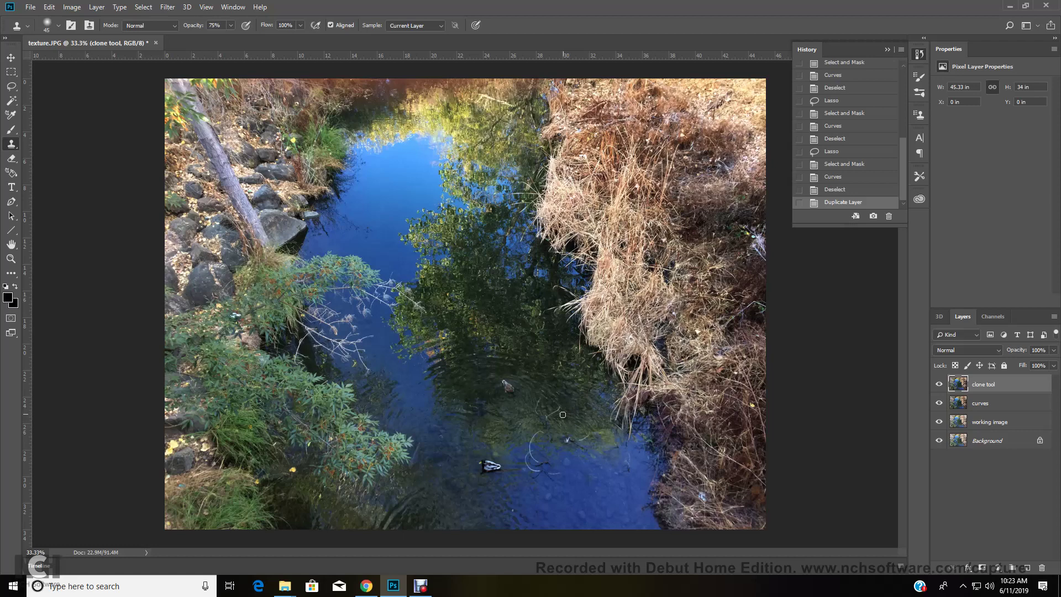
{"action": "left_click", "coordinate": [564, 413]}
{"action": "left_click", "coordinate": [564, 413]}
{"action": "left_click", "coordinate": [565, 411]}
{"action": "left_click", "coordinate": [560, 406]}
{"action": "left_click", "coordinate": [559, 408]}
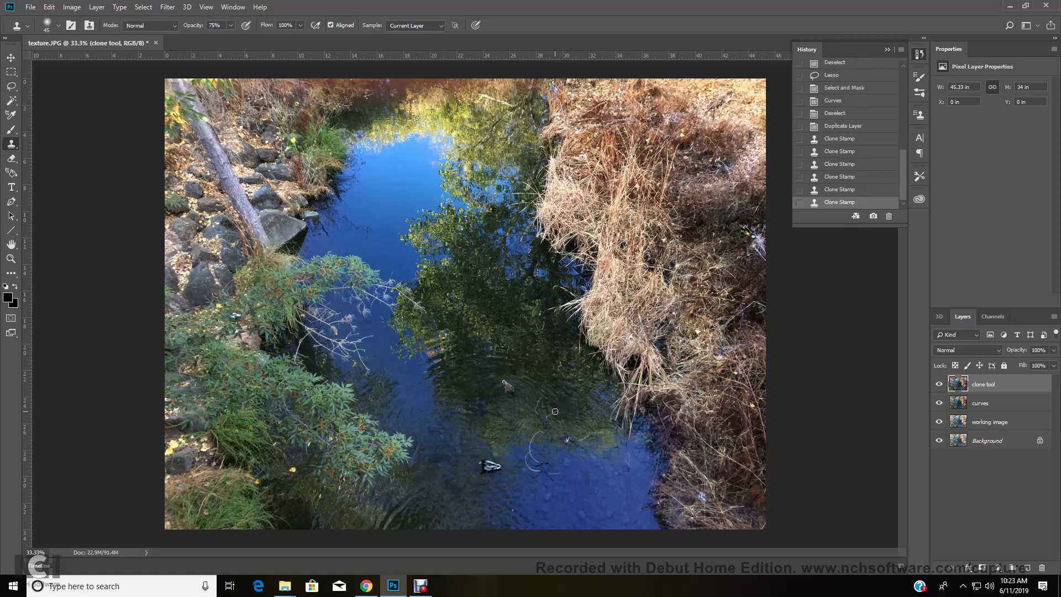
{"action": "left_click", "coordinate": [556, 408]}
{"action": "left_click", "coordinate": [551, 412]}
{"action": "left_click", "coordinate": [549, 410]}
{"action": "left_click", "coordinate": [549, 409]}
{"action": "left_click", "coordinate": [562, 415]}
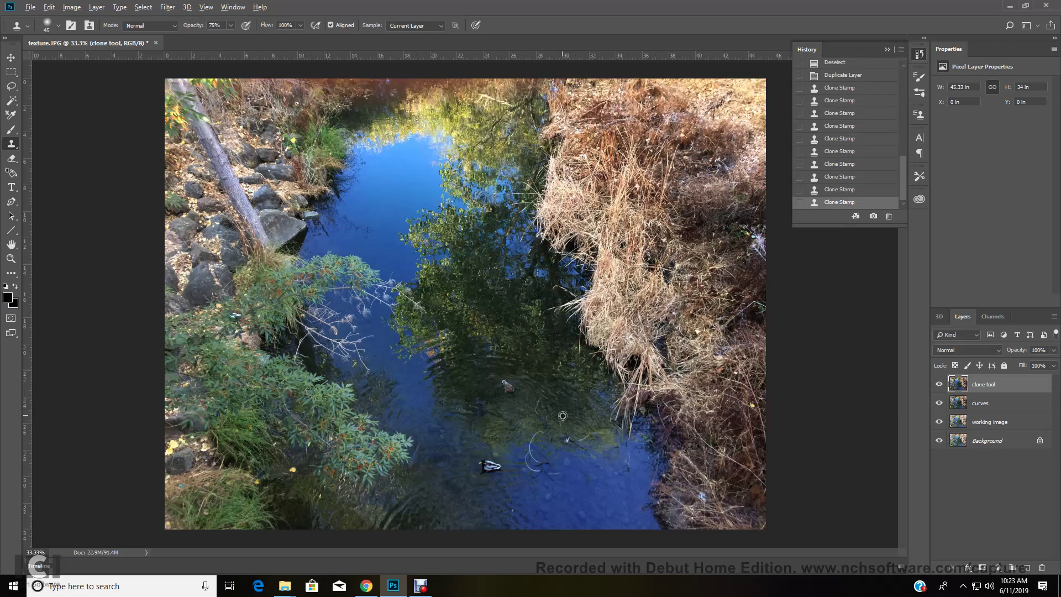
{"action": "left_click", "coordinate": [552, 407]}
{"action": "left_click", "coordinate": [553, 413]}
{"action": "left_click", "coordinate": [547, 403]}
{"action": "left_click", "coordinate": [547, 403]}
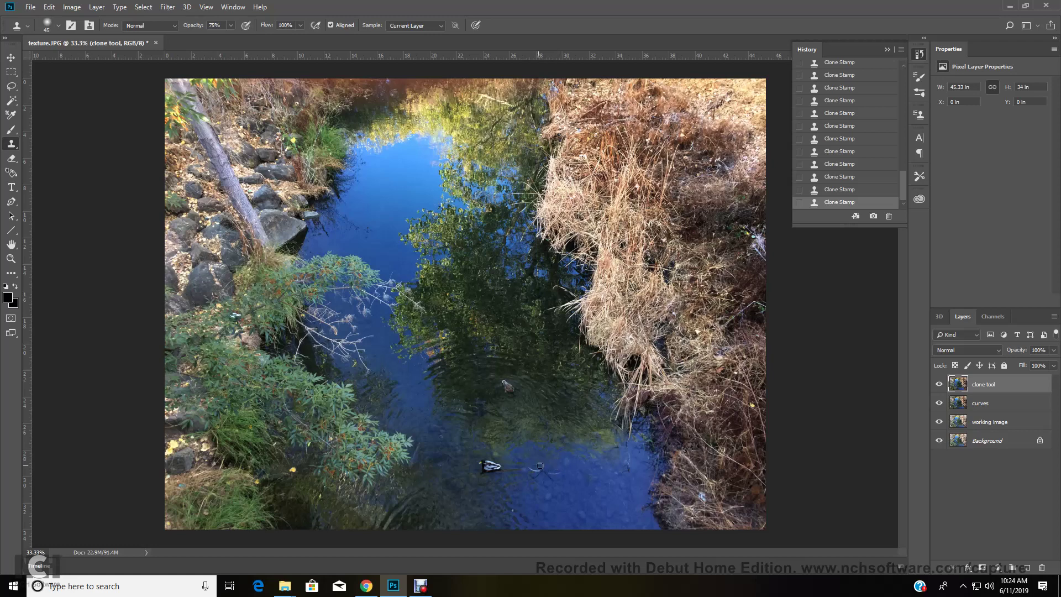
Clone Stamp over two small spots in the creek water beside the lower duck.
{"action": "left_click_drag", "start_coordinate": [567, 476], "coordinate": [560, 474]}
{"action": "left_click_drag", "start_coordinate": [559, 476], "coordinate": [556, 474]}
At a closer zoom, clone out a water spot beside the lower duck and the floating yellow leaf.
{"action": "key", "text": "ctrl+plus"}
{"action": "key", "text": "ctrl+plus"}
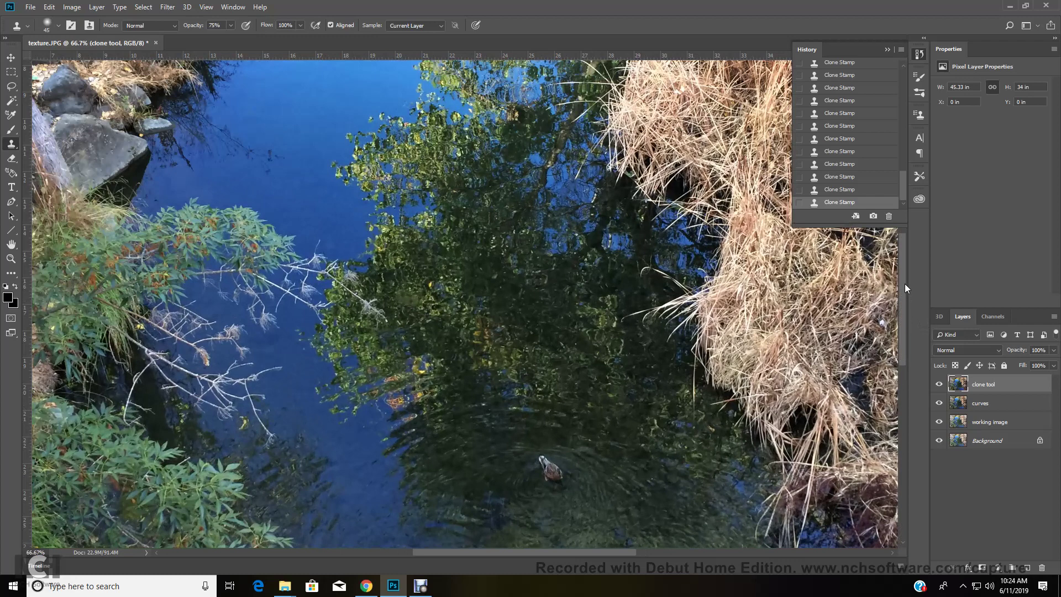
{"action": "left_click_drag", "start_coordinate": [904, 284], "coordinate": [903, 350]}
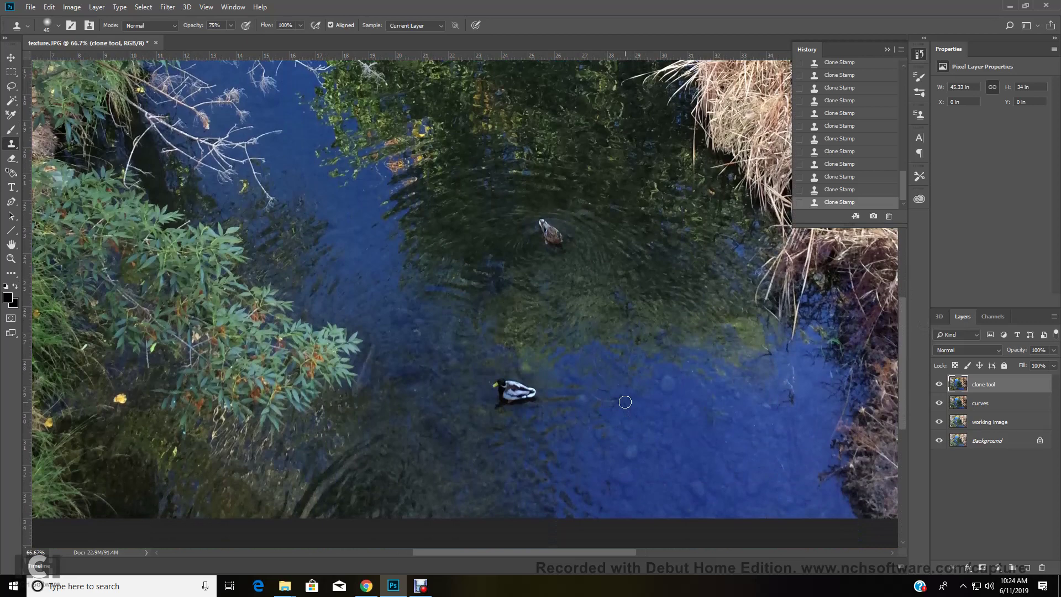
{"action": "left_click_drag", "start_coordinate": [614, 393], "coordinate": [609, 392]}
{"action": "left_click", "coordinate": [121, 398]}
Zoom out to the whole photo and hide the clone tool and curves layers to compare.
{"action": "key", "text": "ctrl+minus"}
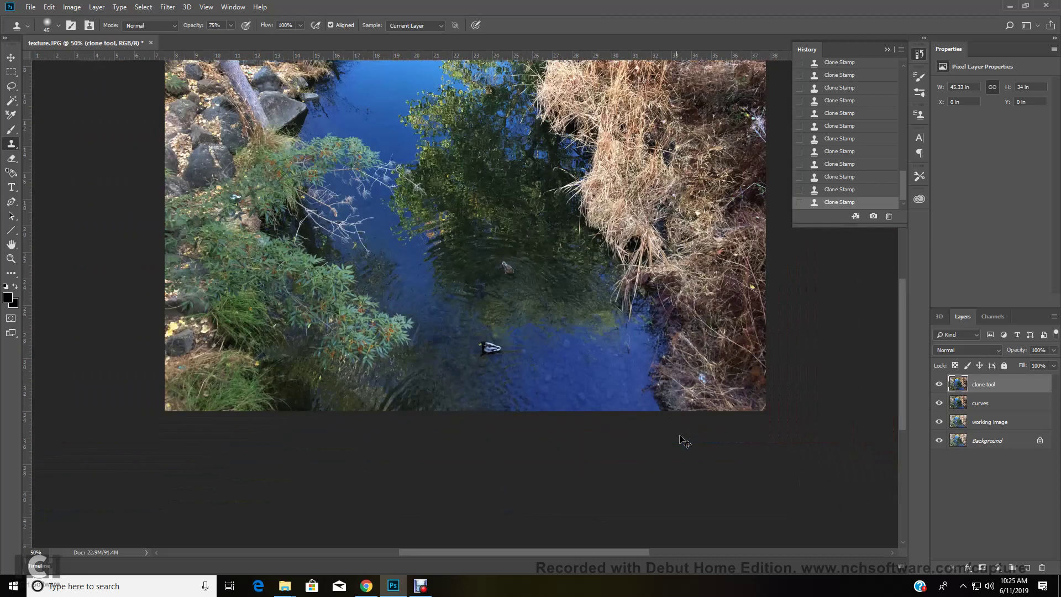
{"action": "key", "text": "ctrl+minus"}
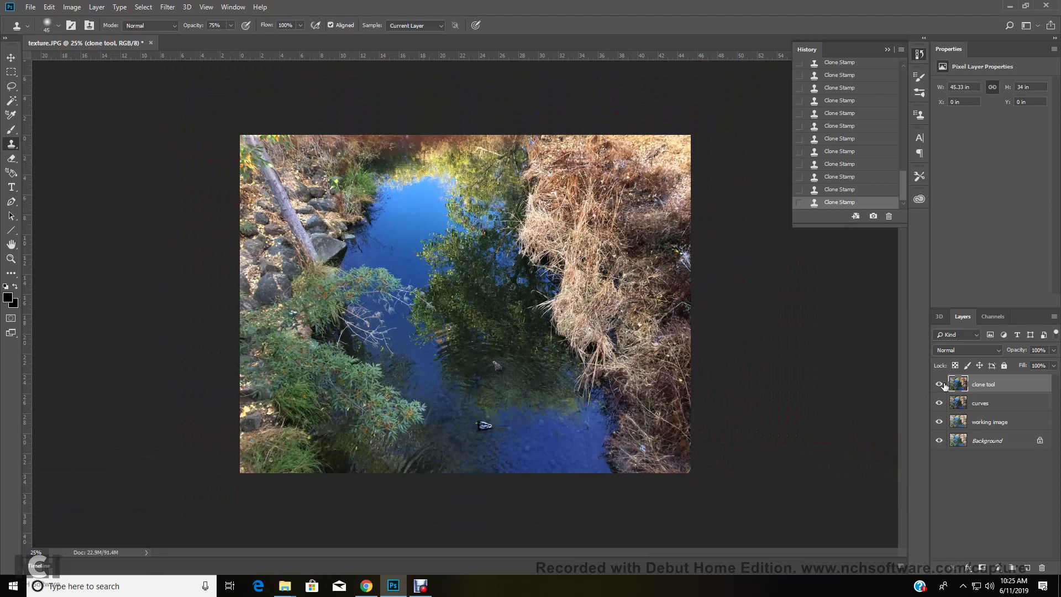
{"action": "left_click", "coordinate": [941, 384]}
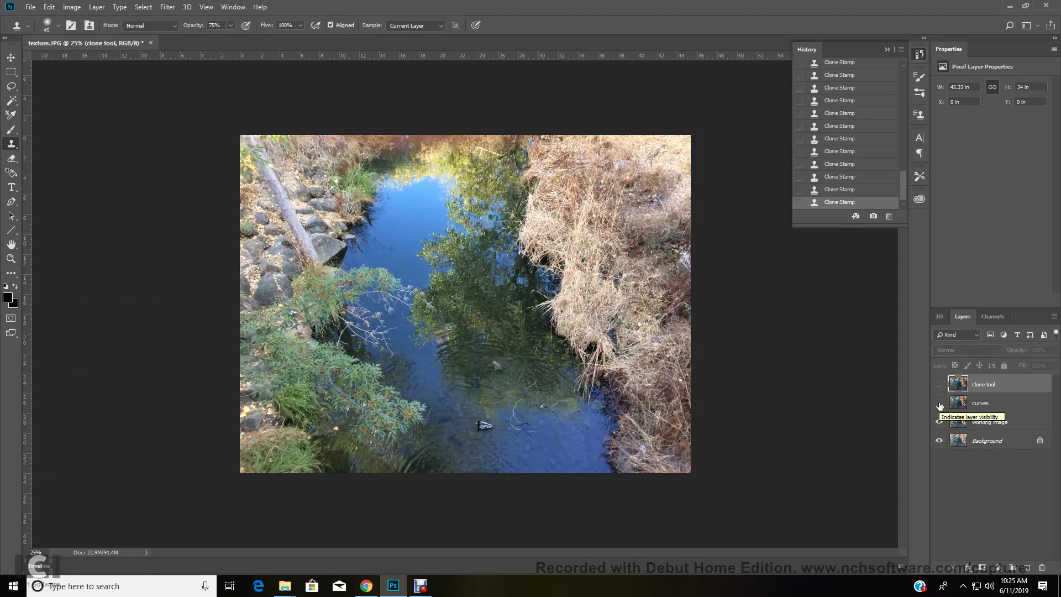
{"action": "left_click", "coordinate": [939, 405]}
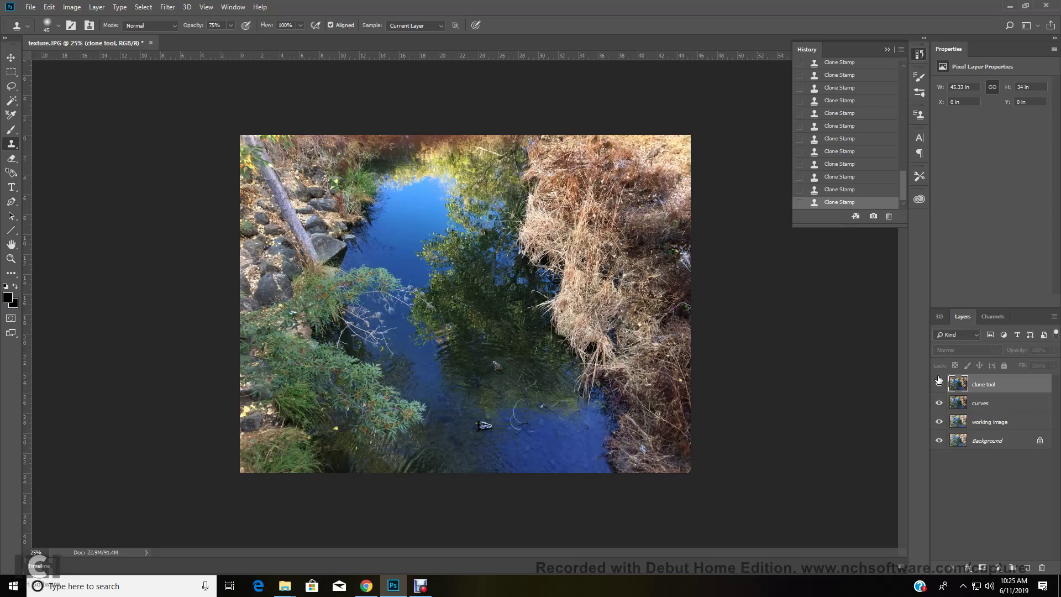
Toggle the clone edits on and off repeatedly, zoom to 33.3%, and switch to Google Slides.
{"action": "left_click", "coordinate": [939, 382]}
{"action": "left_click", "coordinate": [939, 382]}
{"action": "left_click", "coordinate": [939, 381]}
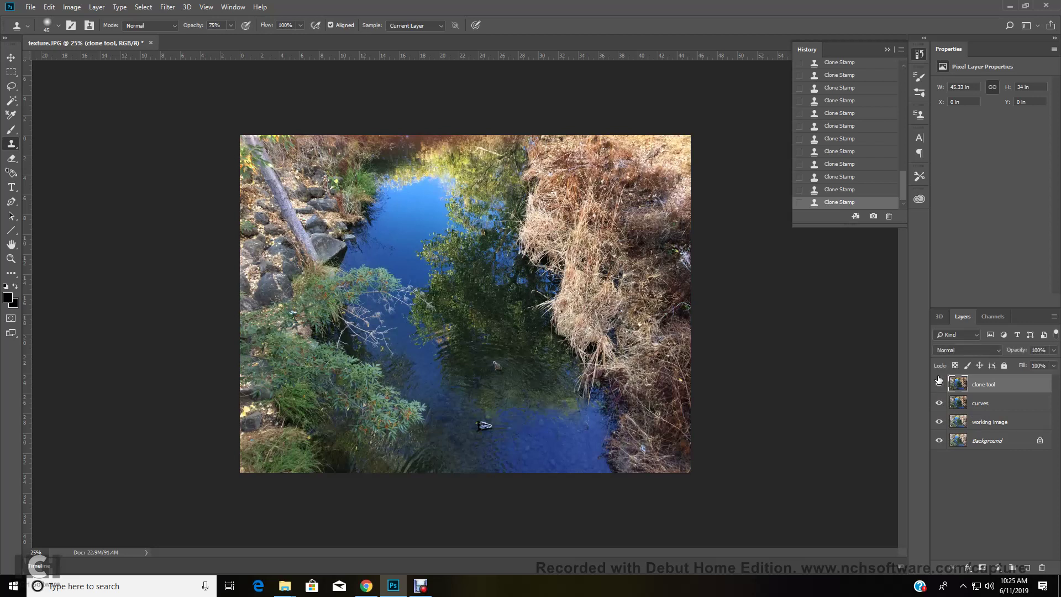
{"action": "left_click", "coordinate": [939, 382]}
{"action": "left_click", "coordinate": [938, 382]}
{"action": "key", "text": "ctrl+plus"}
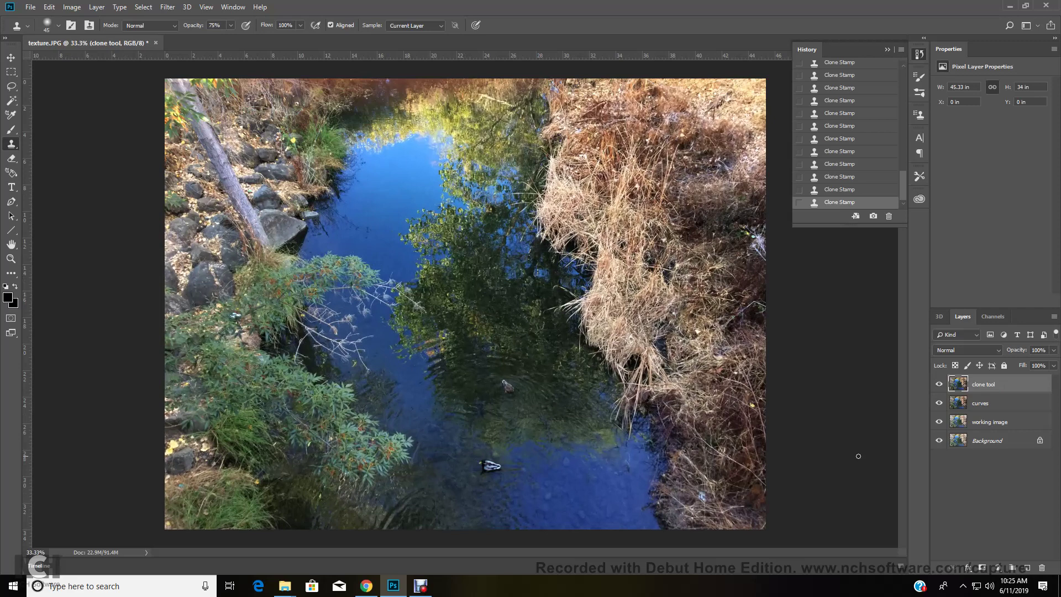
{"action": "left_click", "coordinate": [366, 585]}
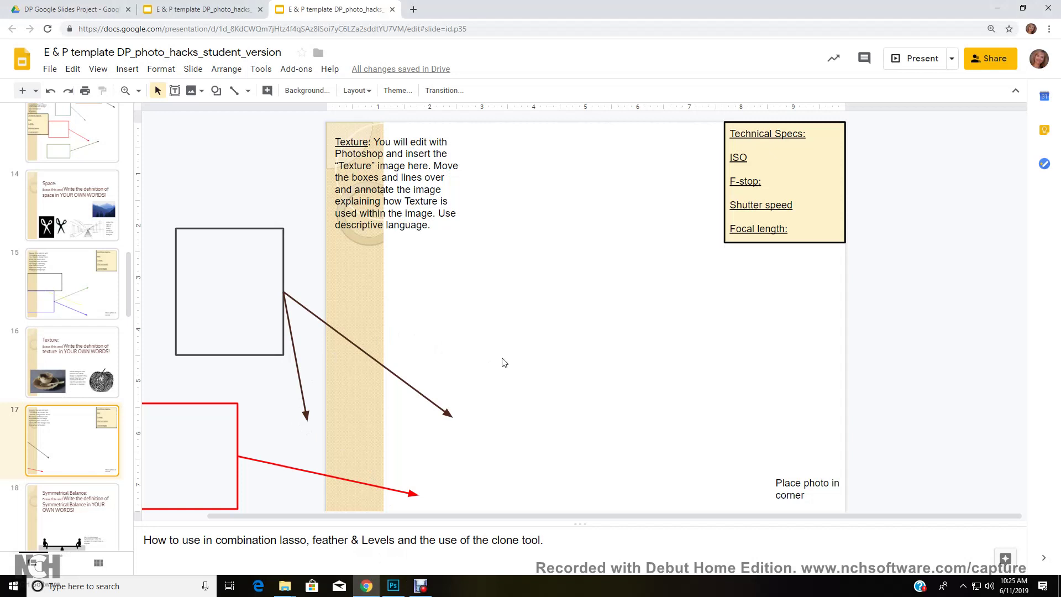
Paste the screenshot onto slide 17 and crop it down to just the creek photo.
{"action": "key", "text": "ctrl+v"}
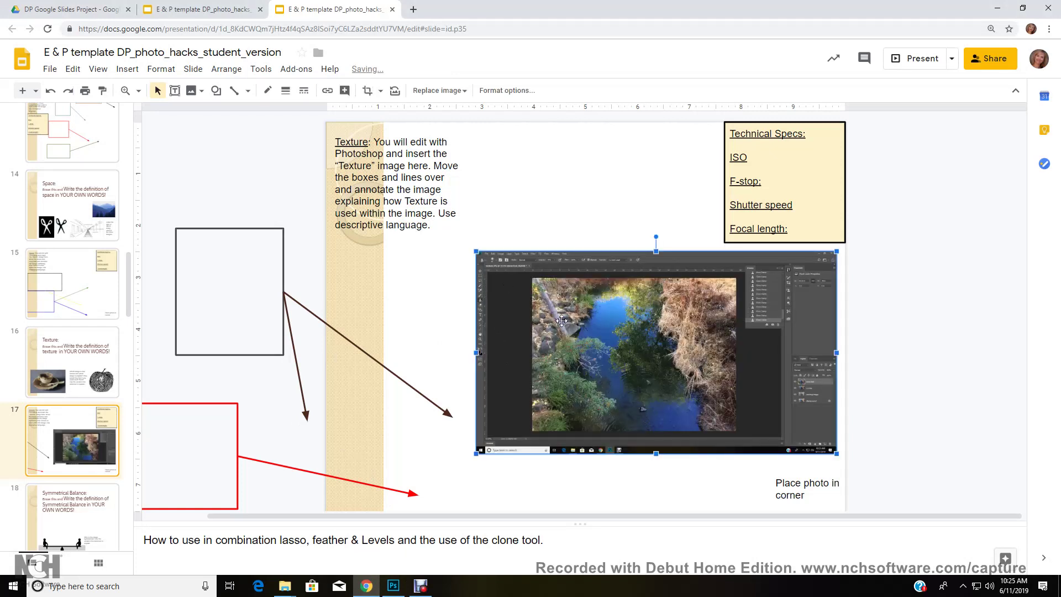
{"action": "double_click", "coordinate": [523, 297]}
{"action": "left_click_drag", "start_coordinate": [478, 254], "coordinate": [534, 278]}
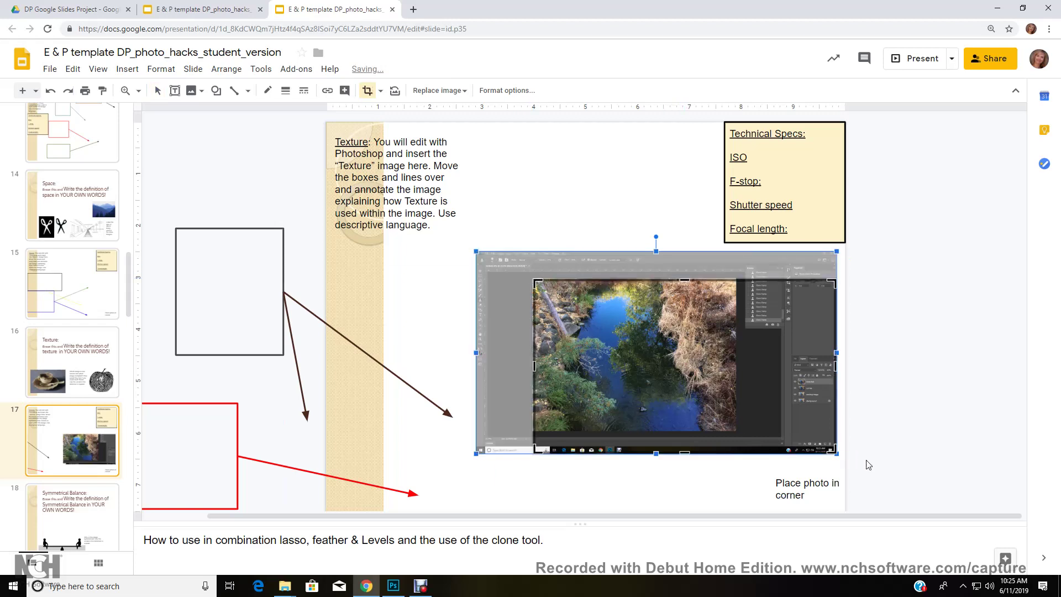
{"action": "left_click_drag", "start_coordinate": [831, 449], "coordinate": [735, 430]}
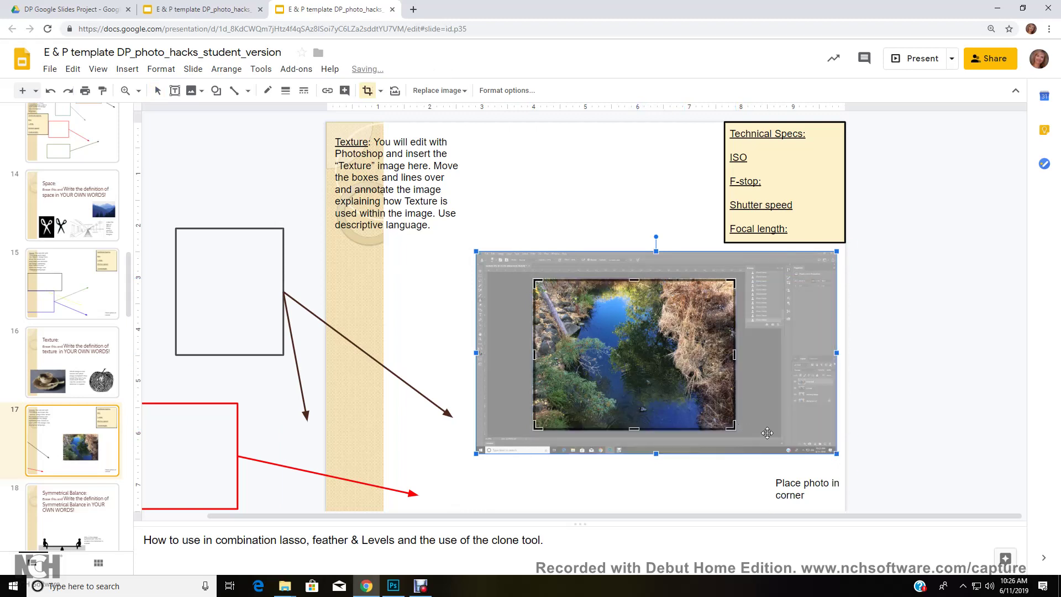
{"action": "left_click", "coordinate": [764, 434]}
Move the photo to the slide's right, enlarge it, and move the black box under the instructions.
{"action": "left_click_drag", "start_coordinate": [696, 378], "coordinate": [806, 460]}
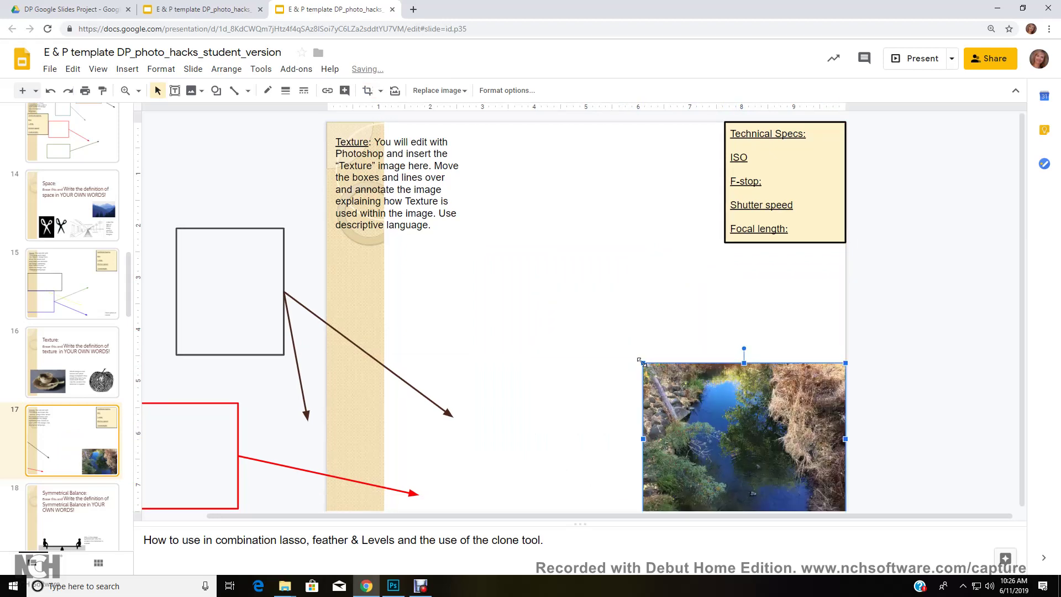
{"action": "left_click_drag", "start_coordinate": [643, 363], "coordinate": [529, 241]}
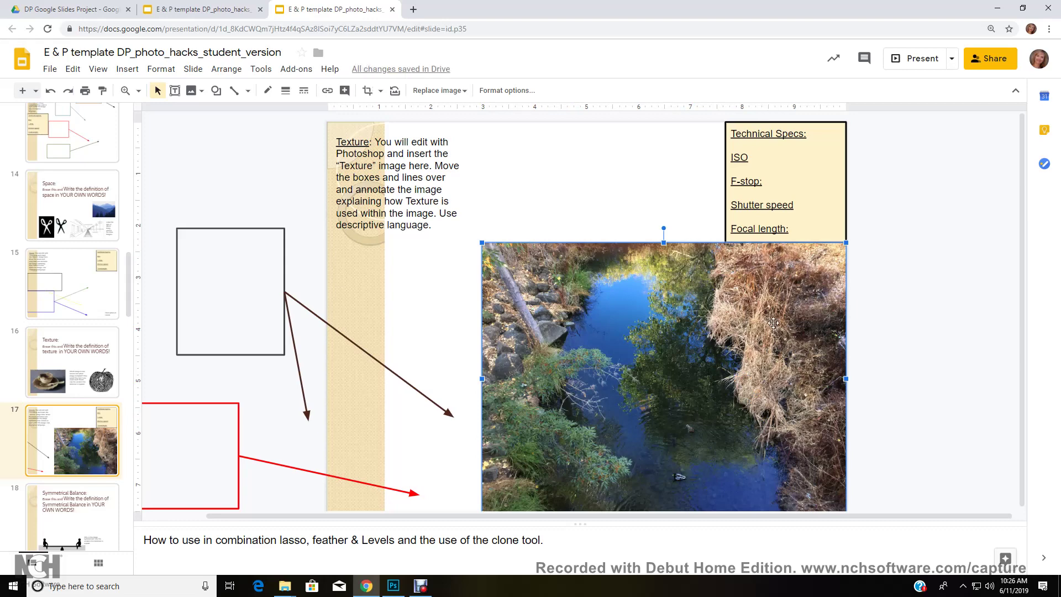
{"action": "left_click_drag", "start_coordinate": [266, 230], "coordinate": [447, 236]}
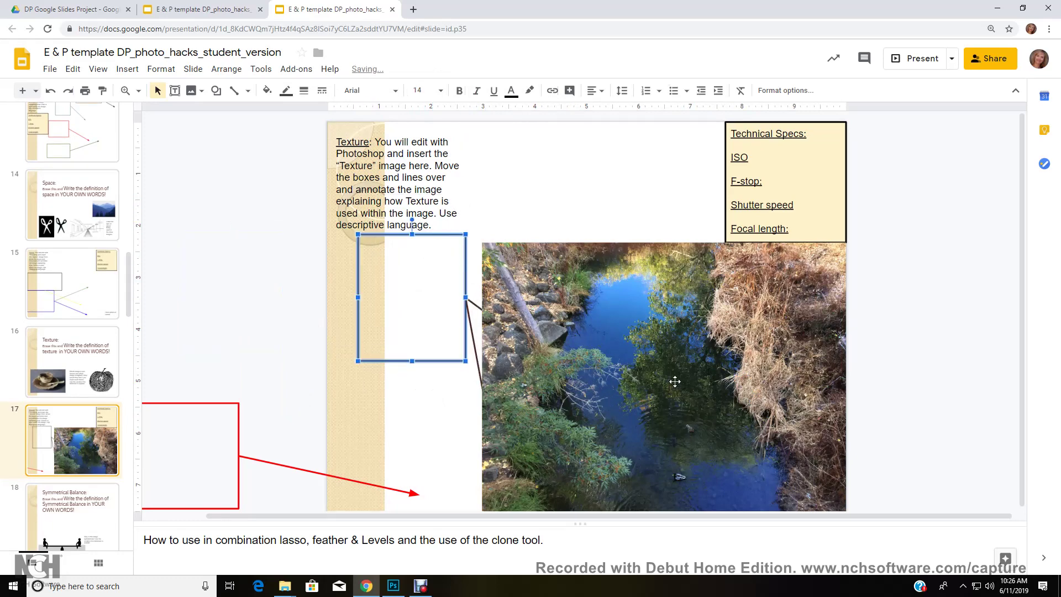
Send the creek photo to the back behind the boxes and arrows.
{"action": "right_click", "coordinate": [659, 380]}
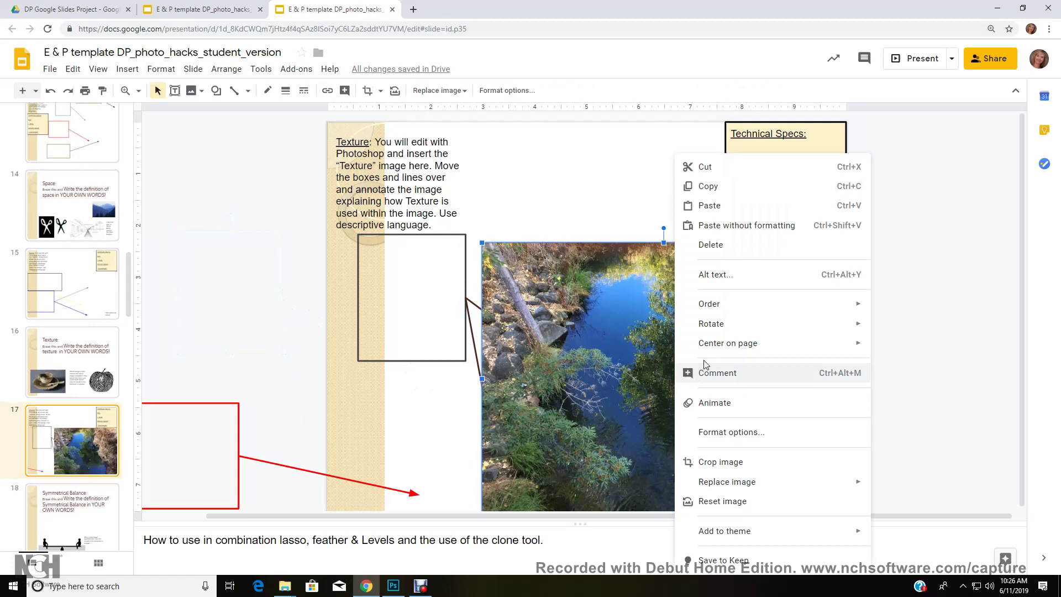
{"action": "mouse_move", "coordinate": [739, 310]}
{"action": "left_click", "coordinate": [928, 367]}
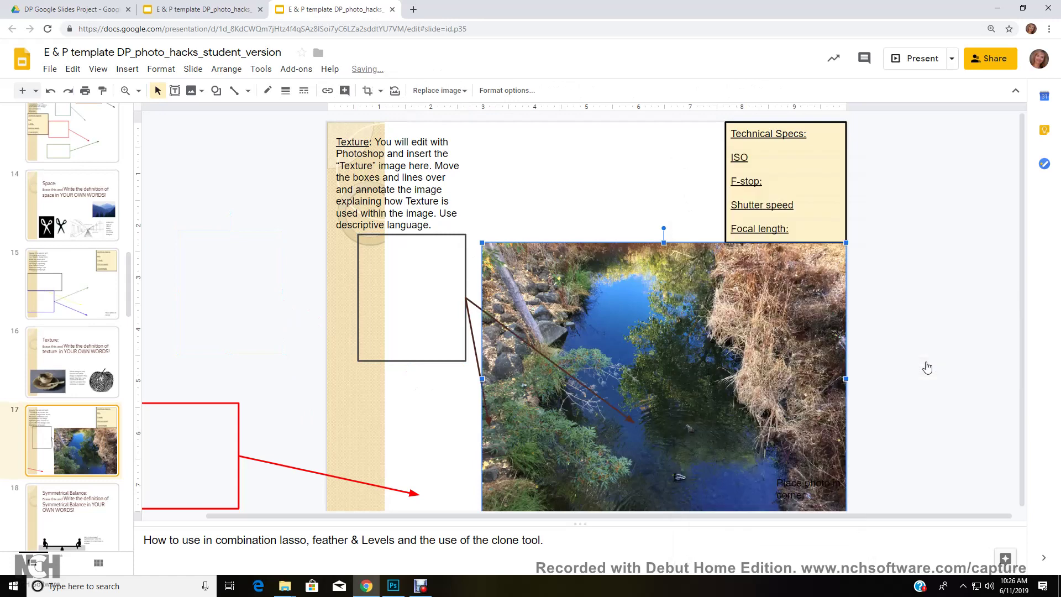
Point the diagonal brown arrow at the dry grass and the downward one at the rocks.
{"action": "left_click", "coordinate": [634, 422]}
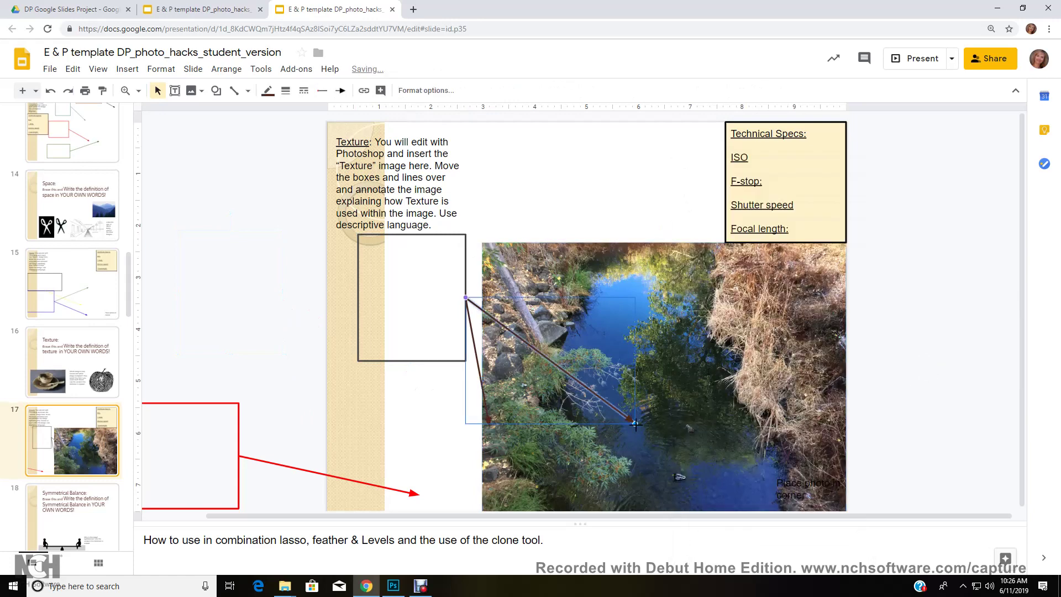
{"action": "left_click_drag", "start_coordinate": [635, 424], "coordinate": [762, 314]}
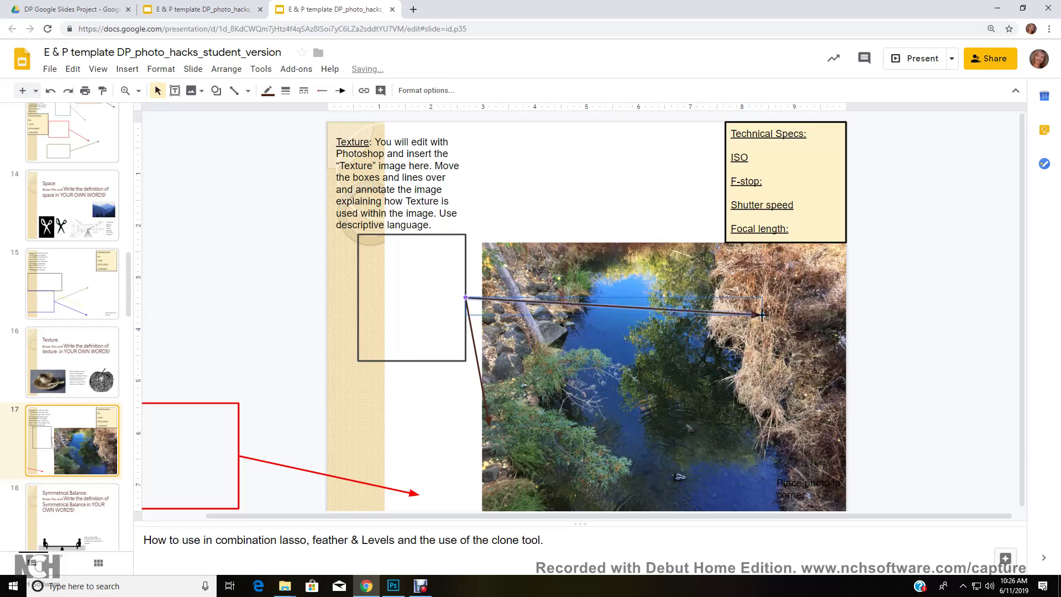
{"action": "left_click", "coordinate": [489, 422]}
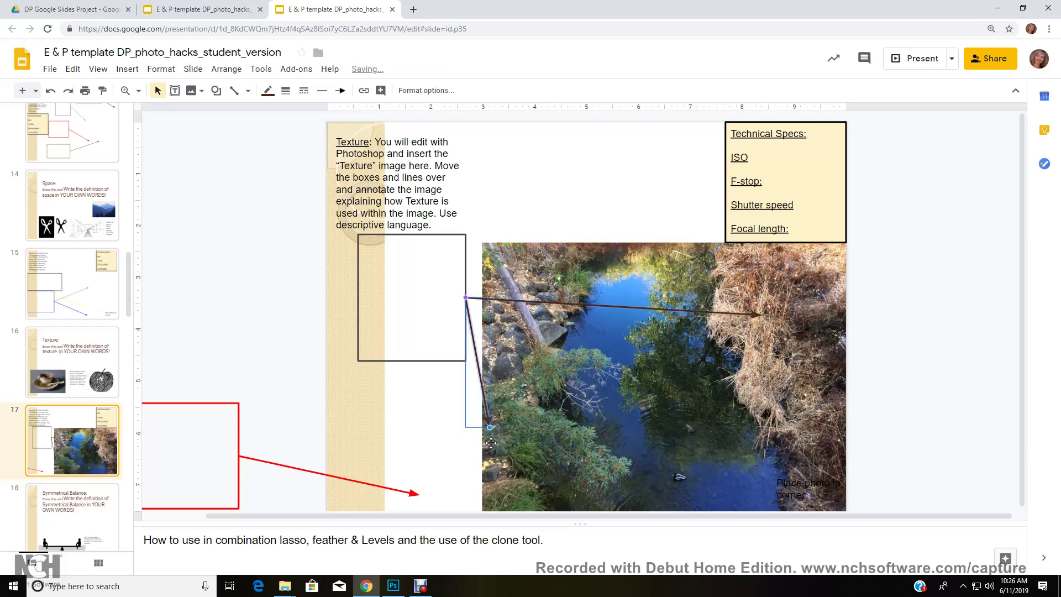
{"action": "left_click_drag", "start_coordinate": [490, 427], "coordinate": [513, 329]}
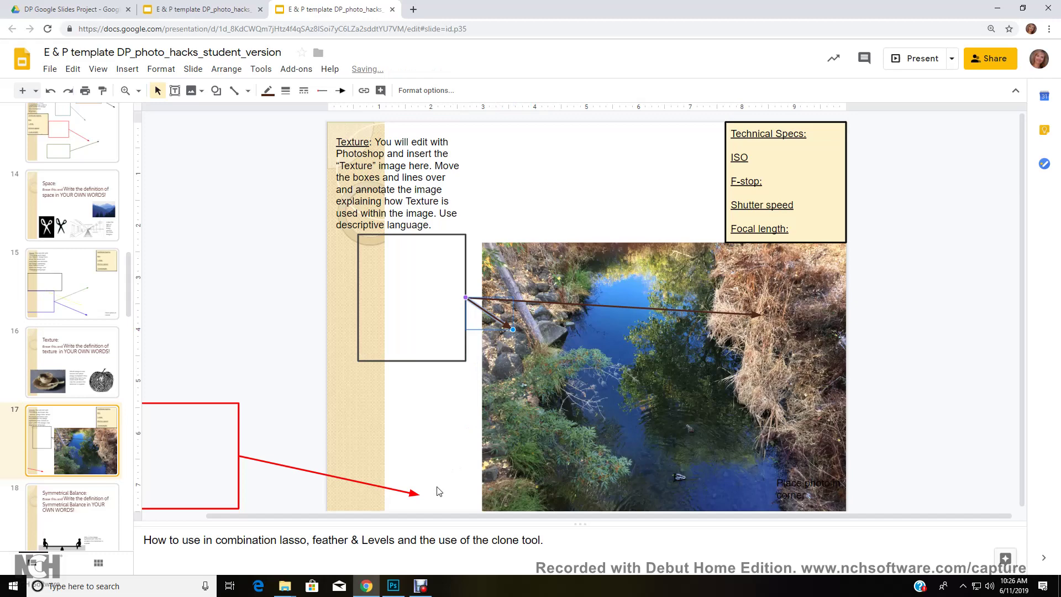
Move the red box up beside the photo so its arrow points at the water.
{"action": "left_click_drag", "start_coordinate": [210, 405], "coordinate": [452, 379]}
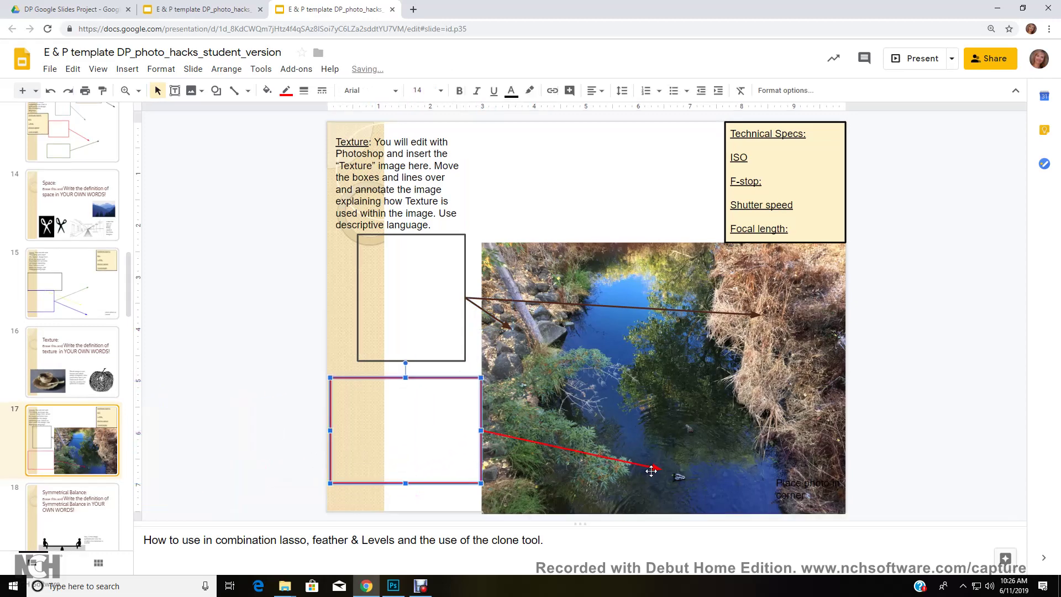
{"action": "left_click", "coordinate": [661, 470]}
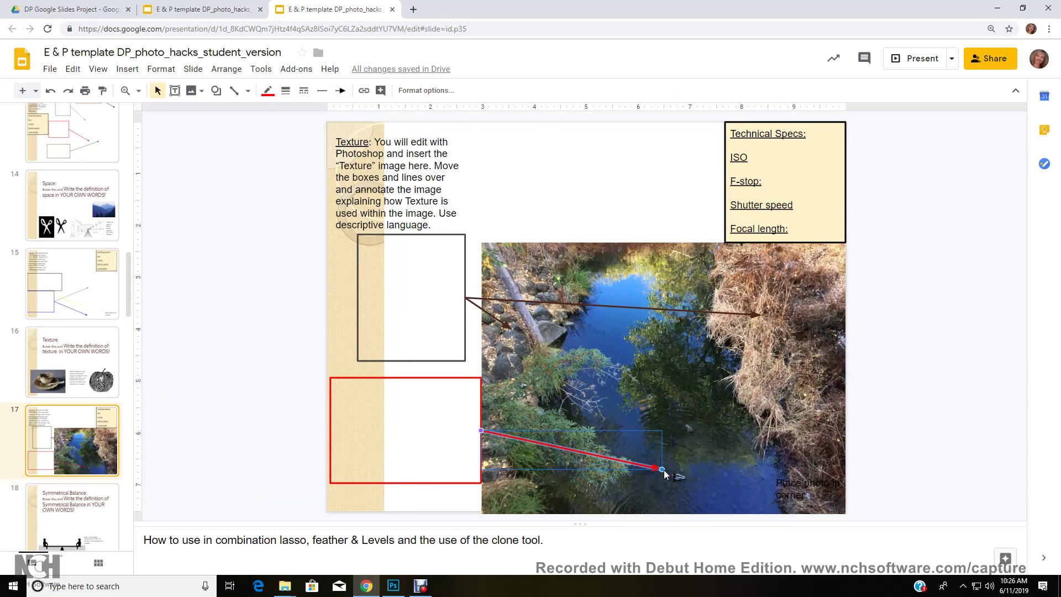
{"action": "left_click", "coordinate": [663, 491]}
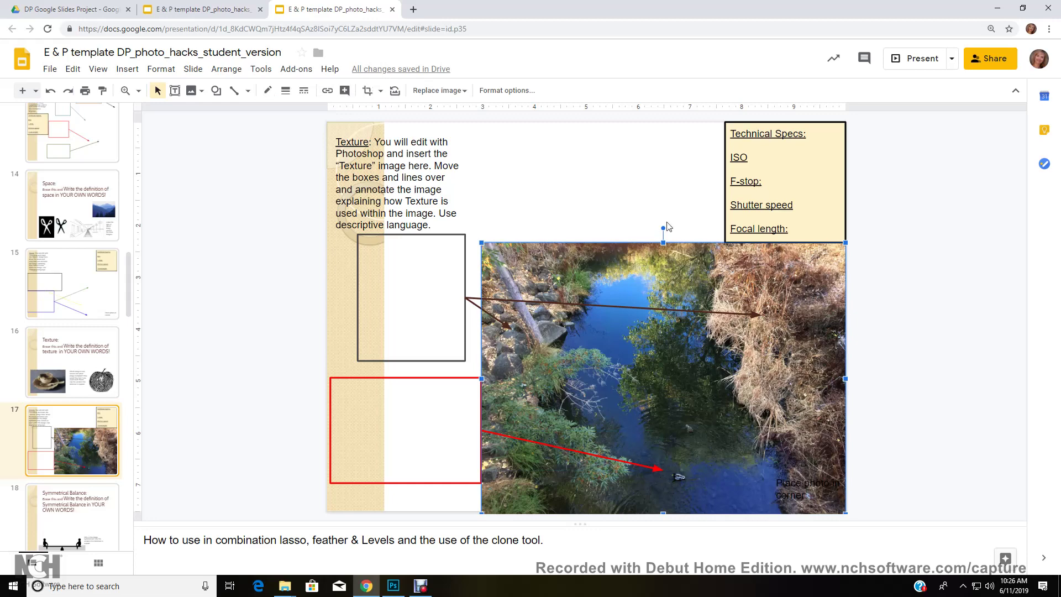
Read the texture photo's camera details (ISO-32, f/2.2, 1/30 sec, 4 mm) in File Explorer, then return to Slides.
{"action": "mouse_move", "coordinate": [282, 587]}
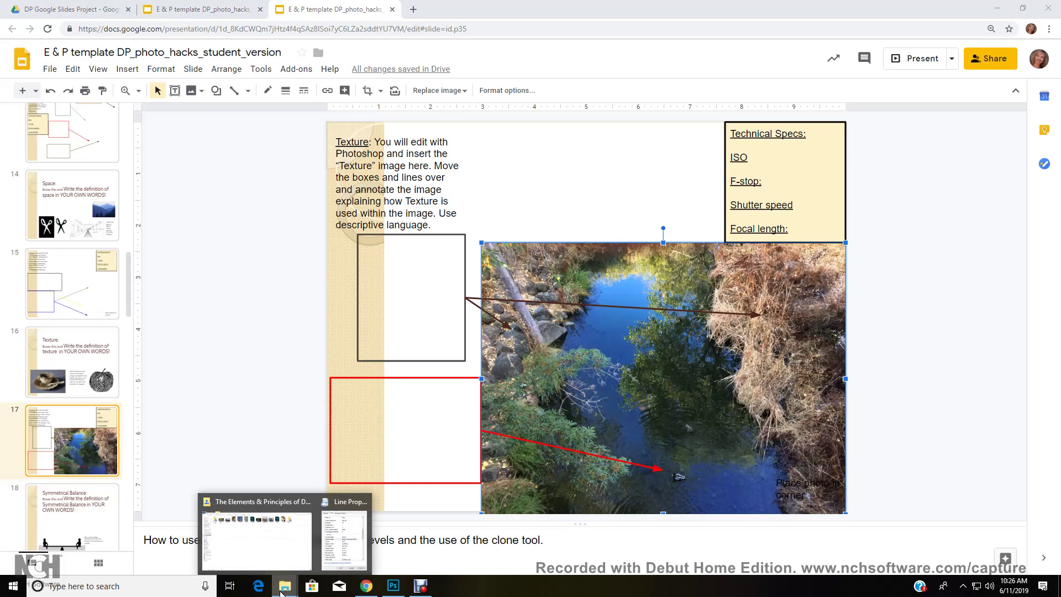
{"action": "left_click", "coordinate": [280, 557]}
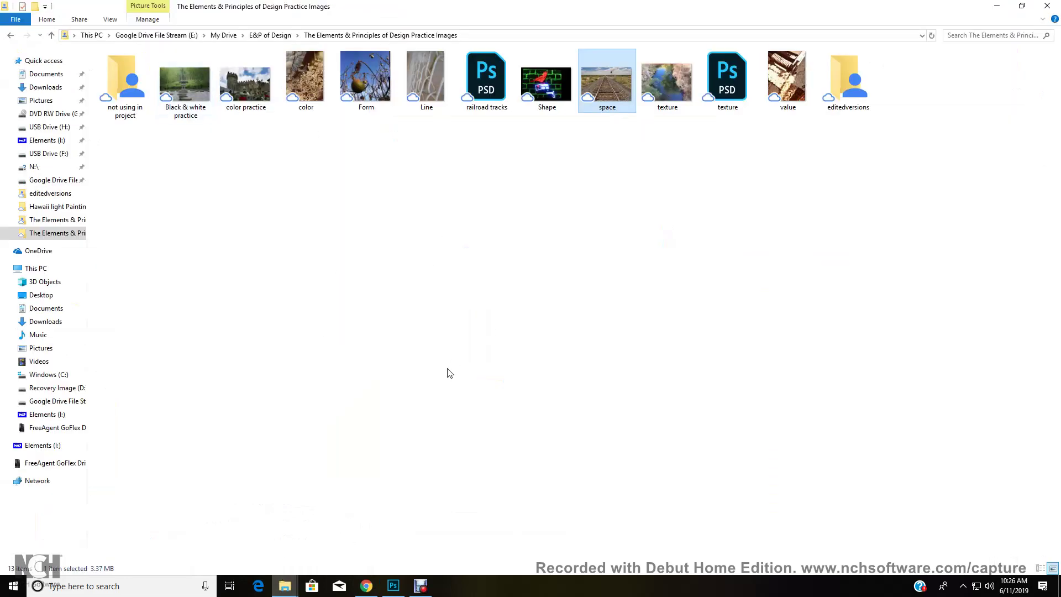
{"action": "right_click", "coordinate": [669, 92]}
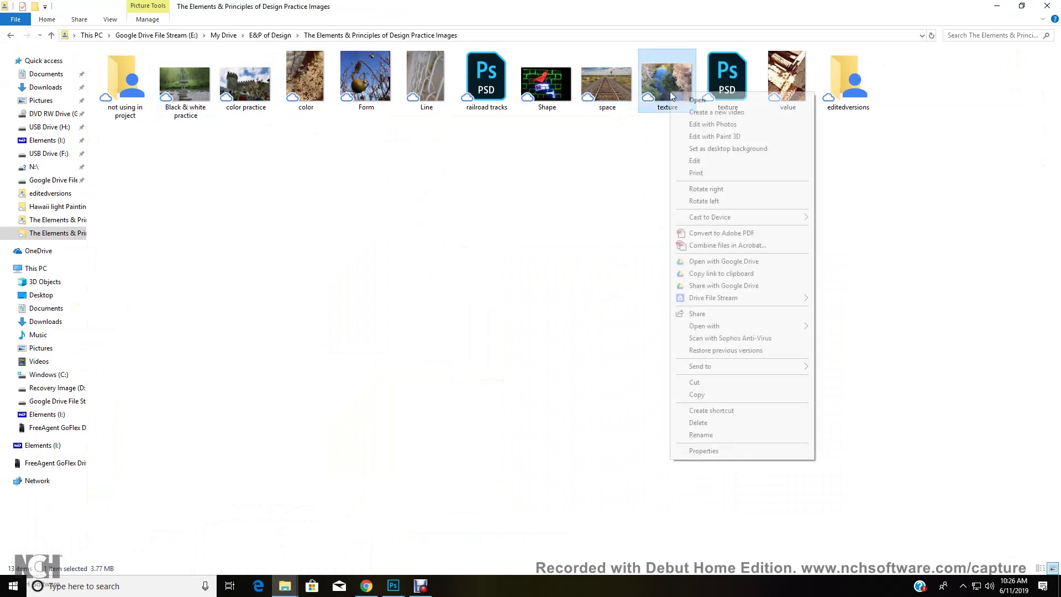
{"action": "left_click", "coordinate": [711, 452]}
{"action": "left_click", "coordinate": [718, 120]}
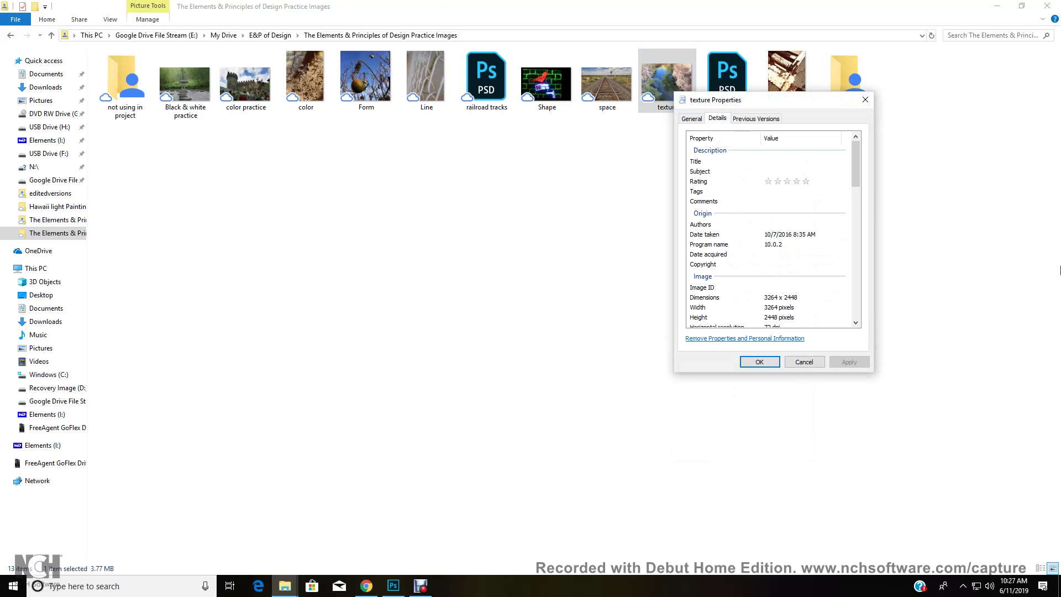
{"action": "left_click_drag", "start_coordinate": [860, 175], "coordinate": [855, 222]}
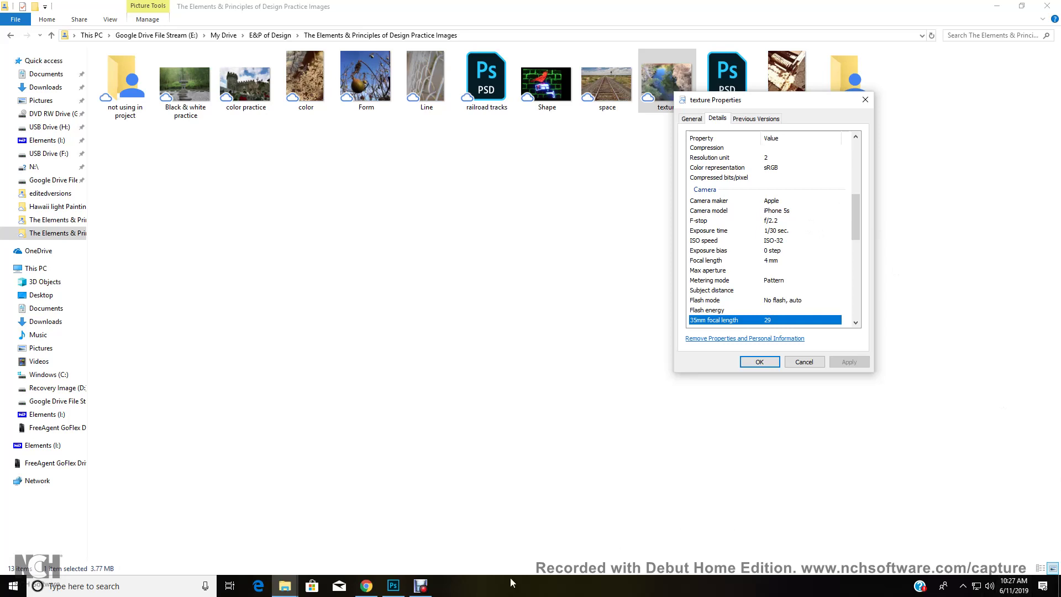
{"action": "left_click", "coordinate": [371, 593]}
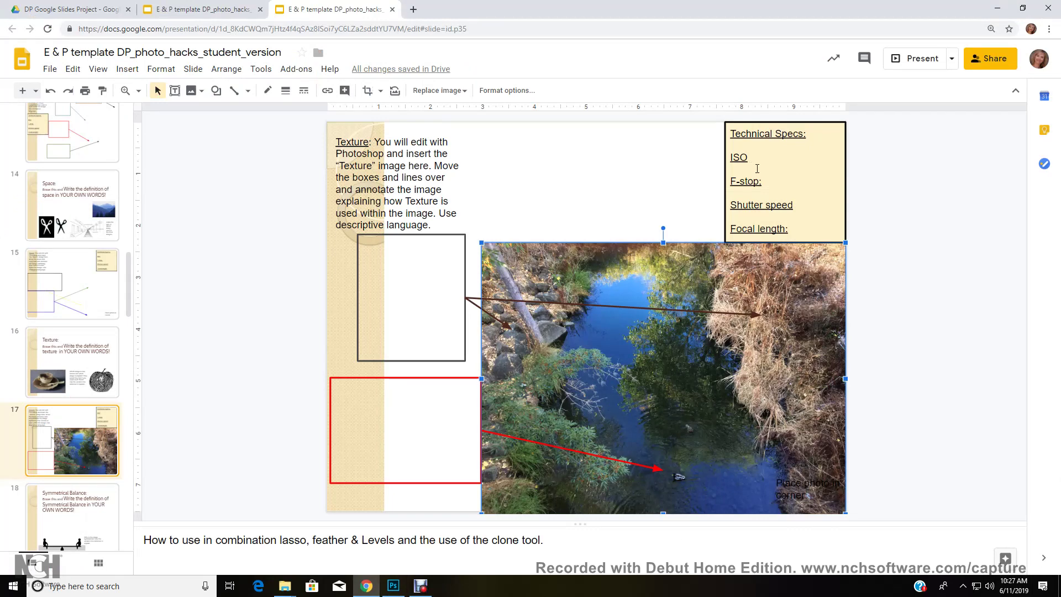
Enter Shutter speed 1/30, Focal length 4mm, F-stop 2.2 and ISO 32 in the Technical Specs box.
{"action": "left_click", "coordinate": [804, 204]}
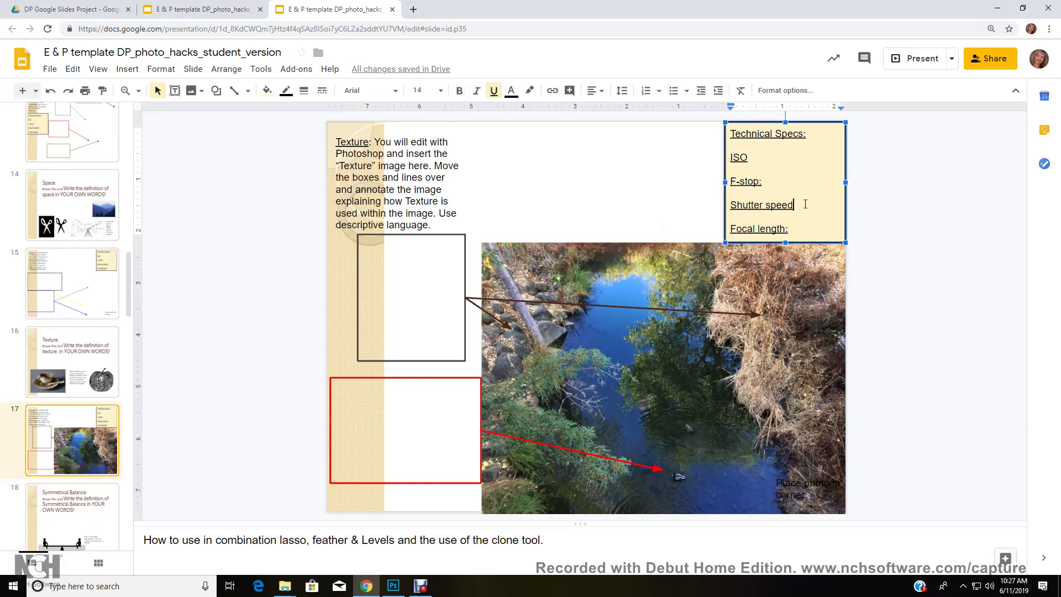
{"action": "type", "text": "1/30"}
{"action": "left_click", "coordinate": [799, 227]}
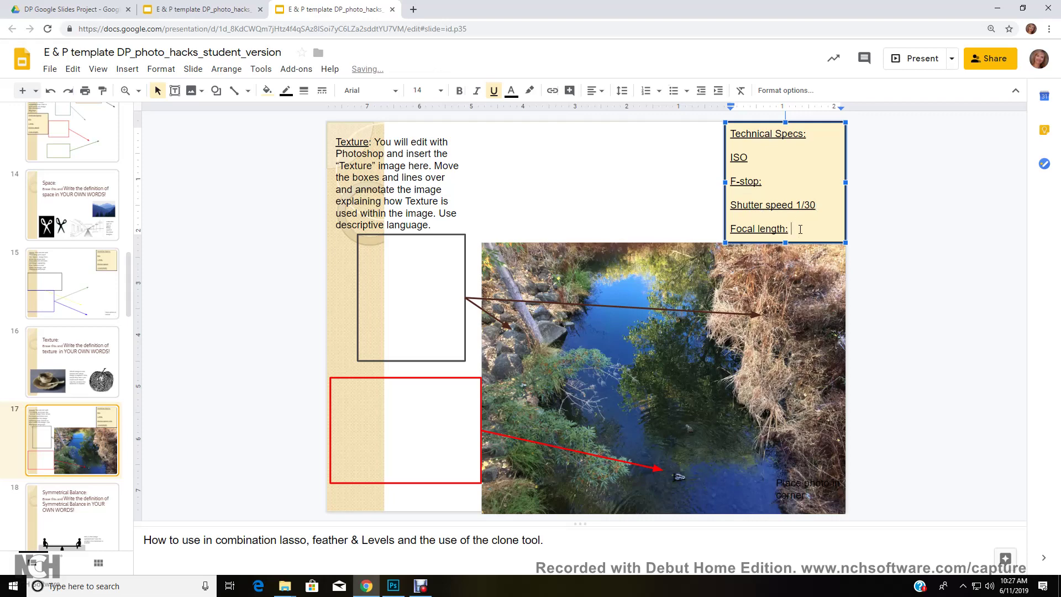
{"action": "type", "text": "4mm"}
{"action": "left_click", "coordinate": [766, 182]}
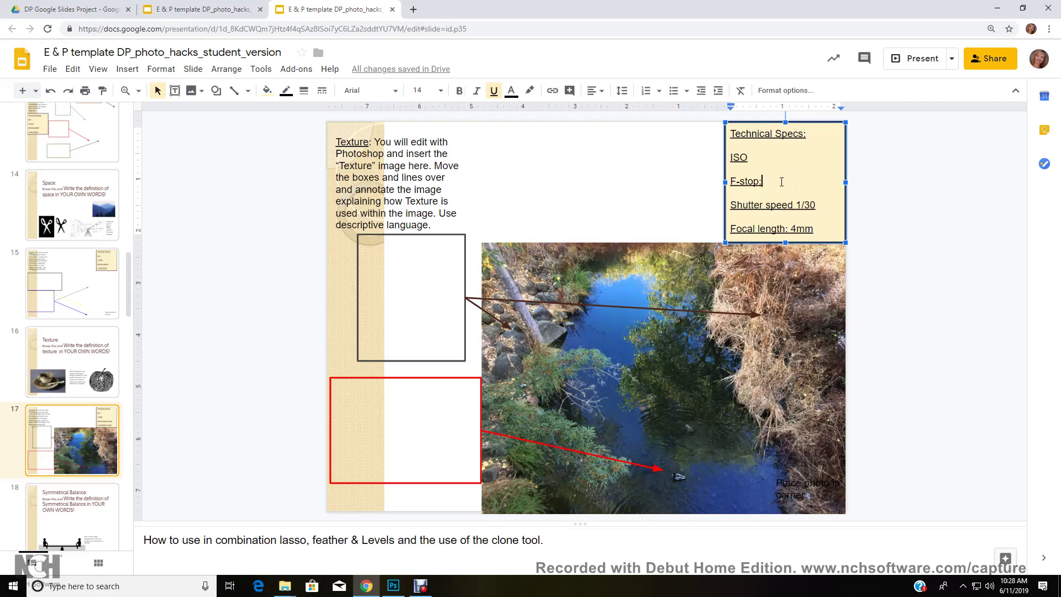
{"action": "type", "text": "2.2"}
{"action": "left_click", "coordinate": [766, 157]}
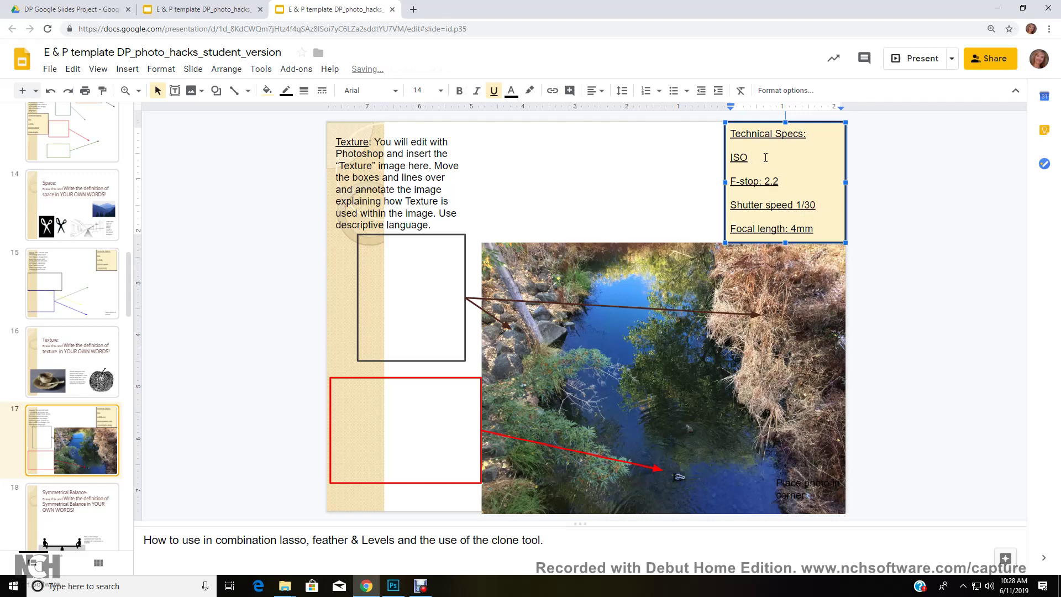
{"action": "type", "text": "32"}
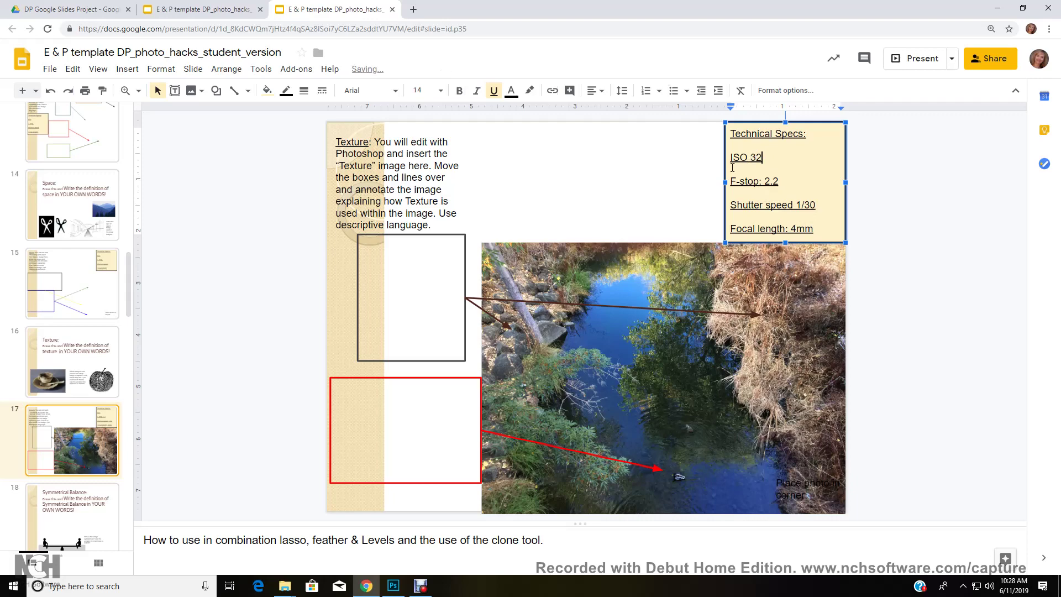